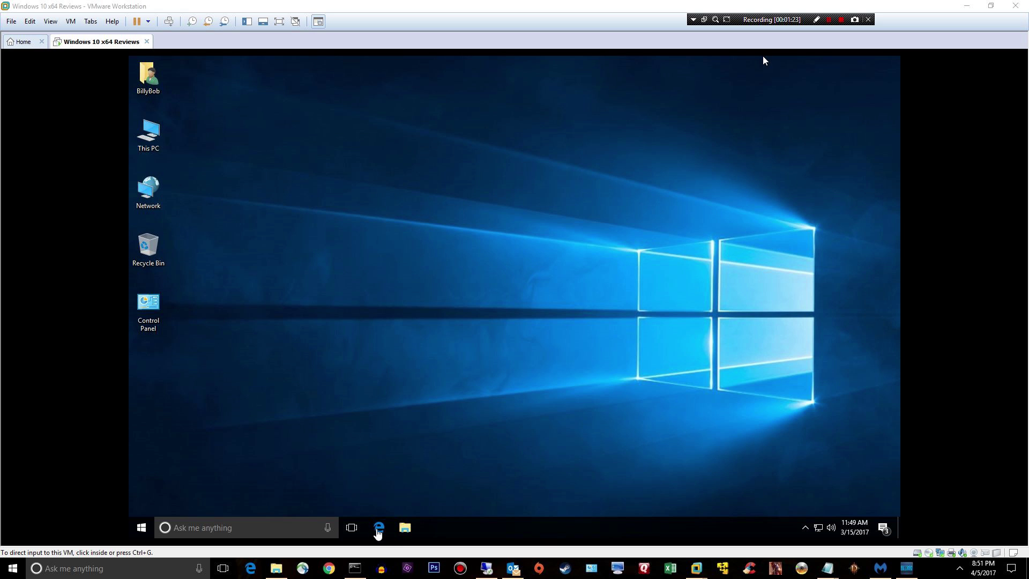
- Once the Windows 10 x64 VM desktop appears, hand input over to the virtual machine
left_click(380, 527)
- Maximize Edge and reach the U.S. Bank home page through a Bing search for usbank
left_click(382, 526)
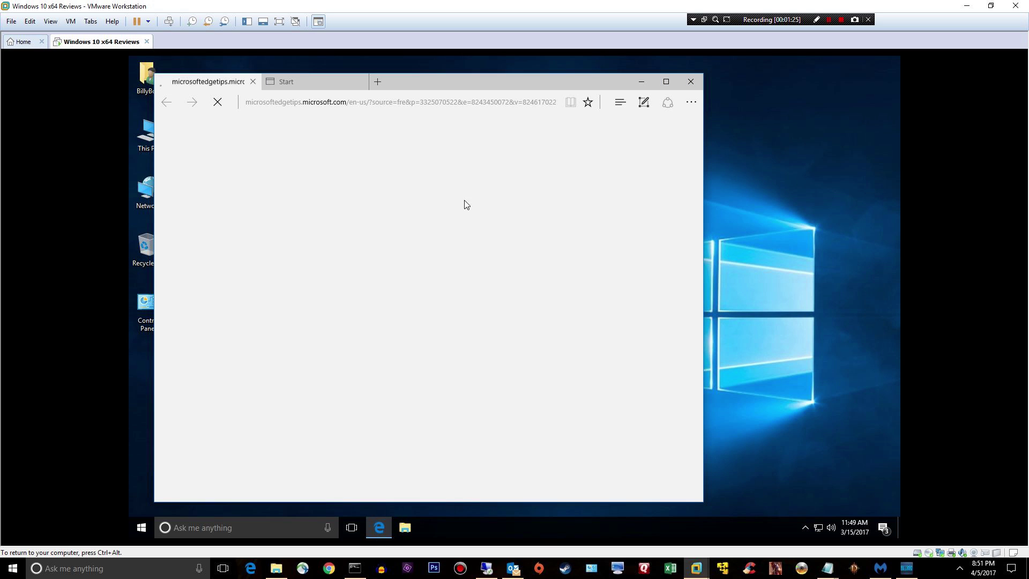
left_click(666, 81)
left_click(379, 92)
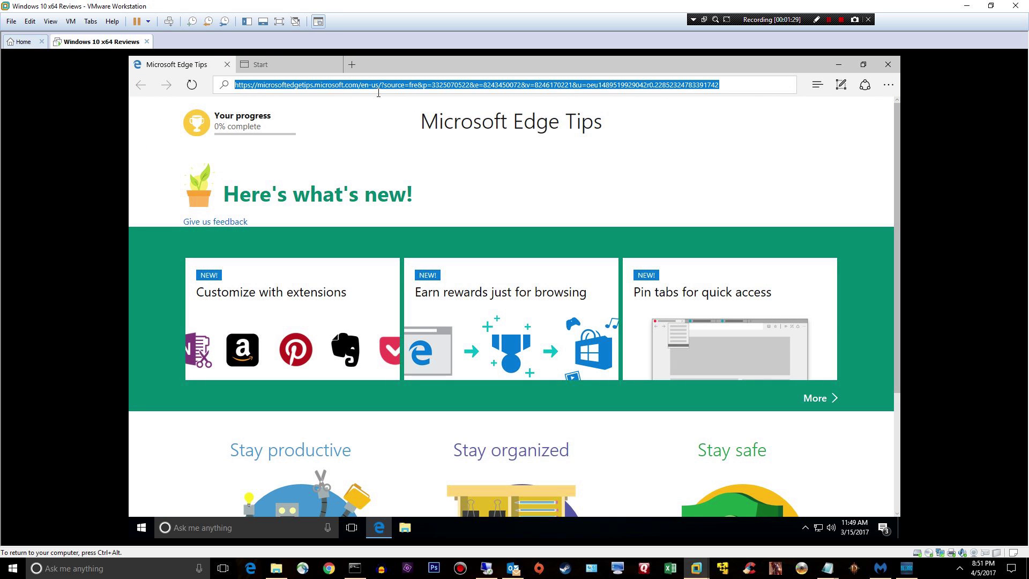
type("us")
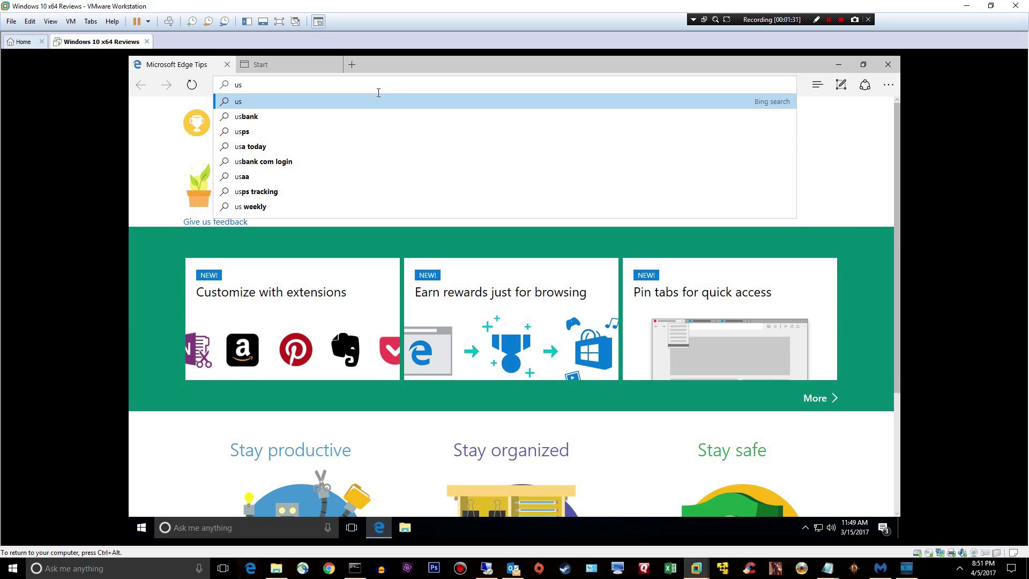
type("ban")
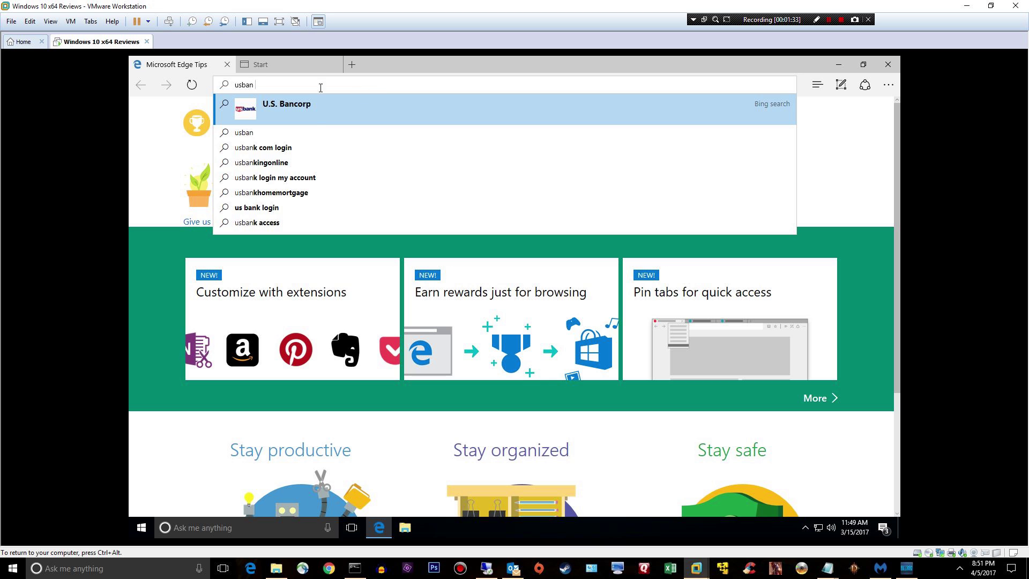
left_click(311, 120)
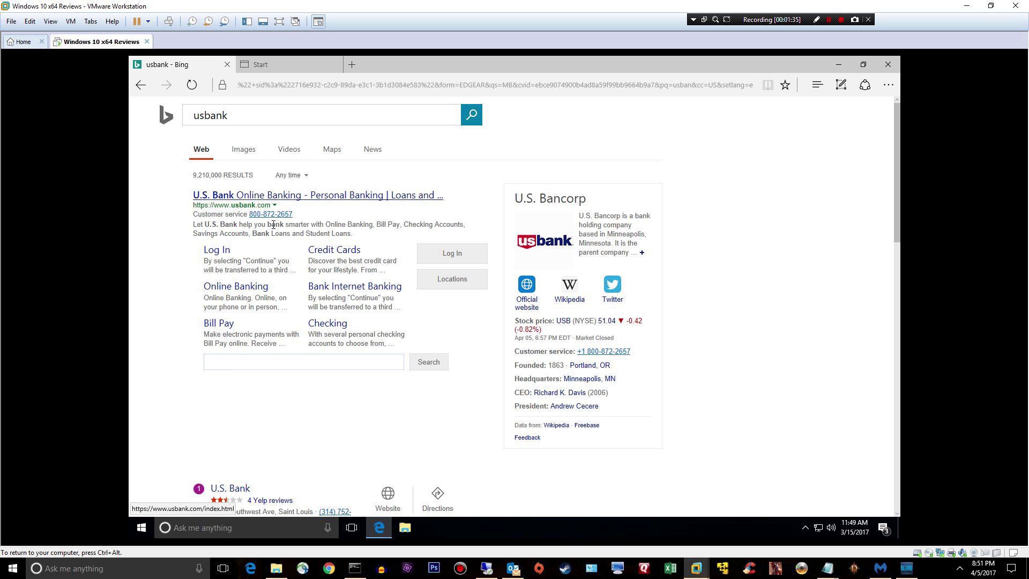
left_click(201, 195)
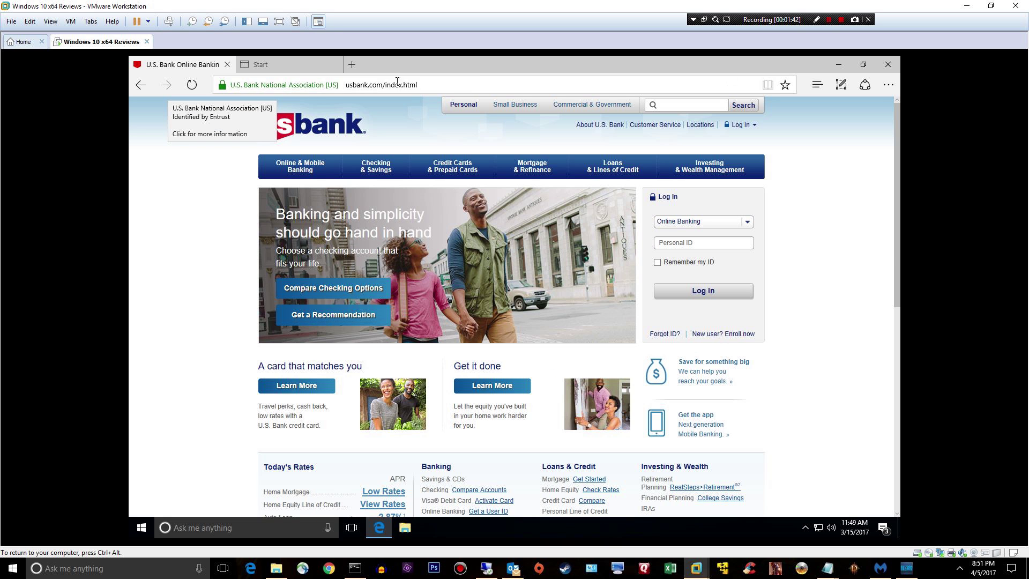
- Highlight the https in the U.S. Bank page address, then switch to the Start tab
left_click(422, 86)
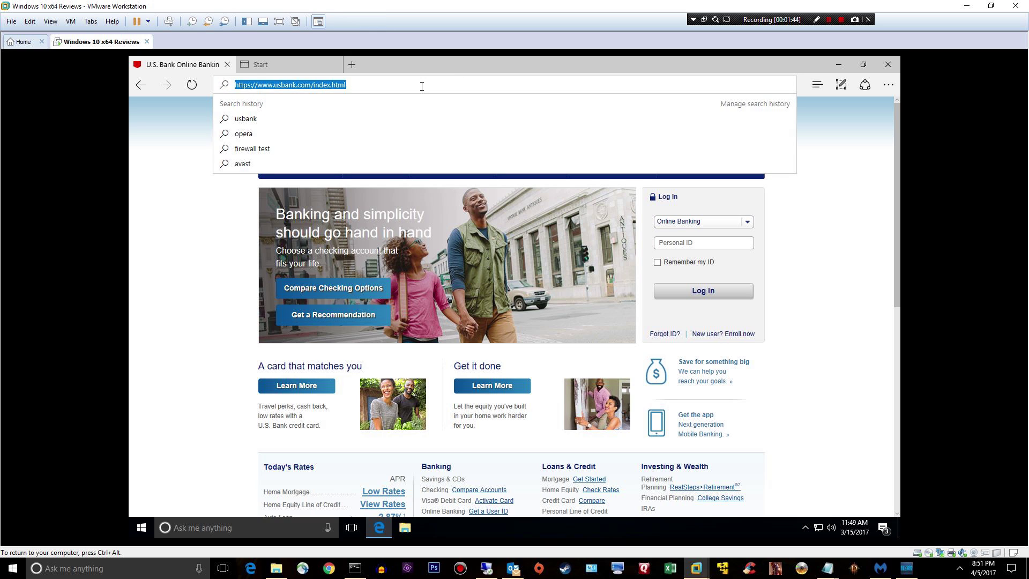
left_click(422, 86)
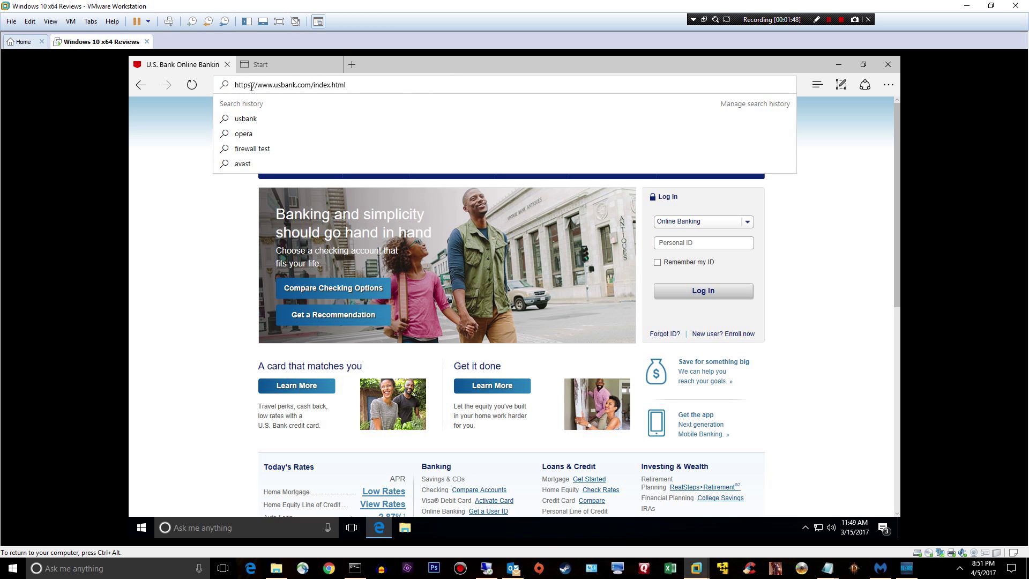
left_click_drag(250, 86, 248, 93)
left_click(265, 65)
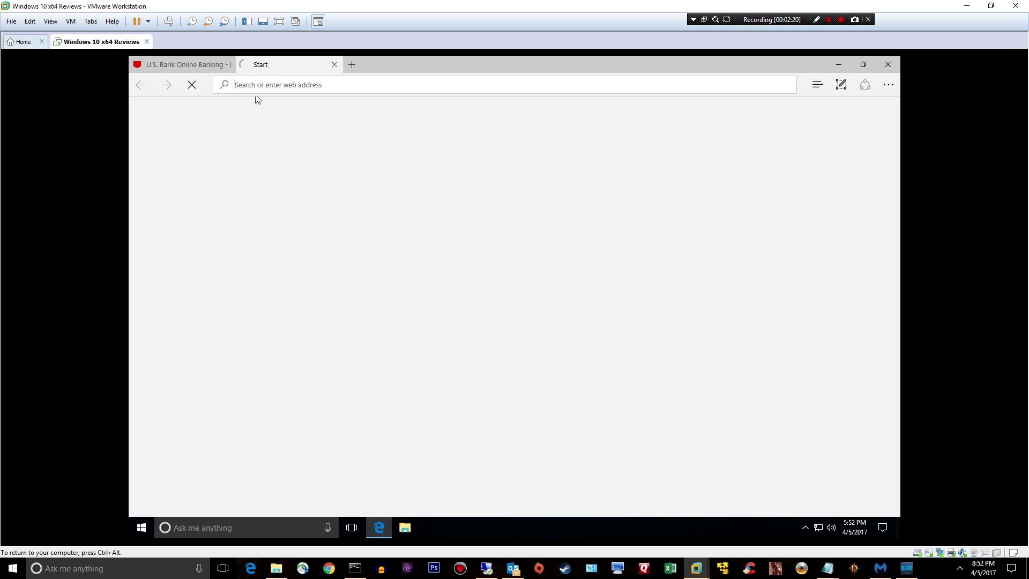
- Enter the address remove-malware.com, correcting the typos along the way
type("re")
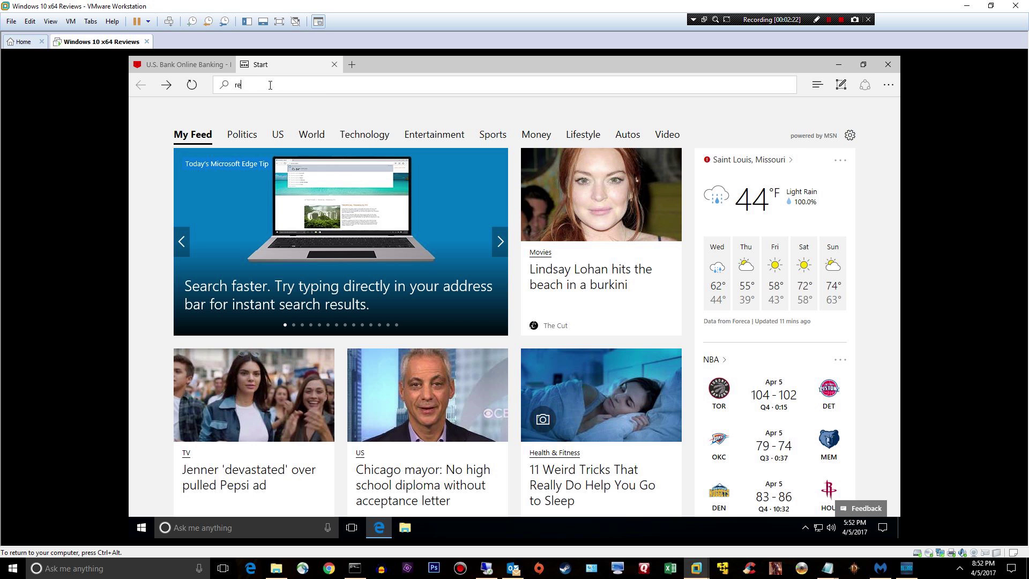
type("move0nm")
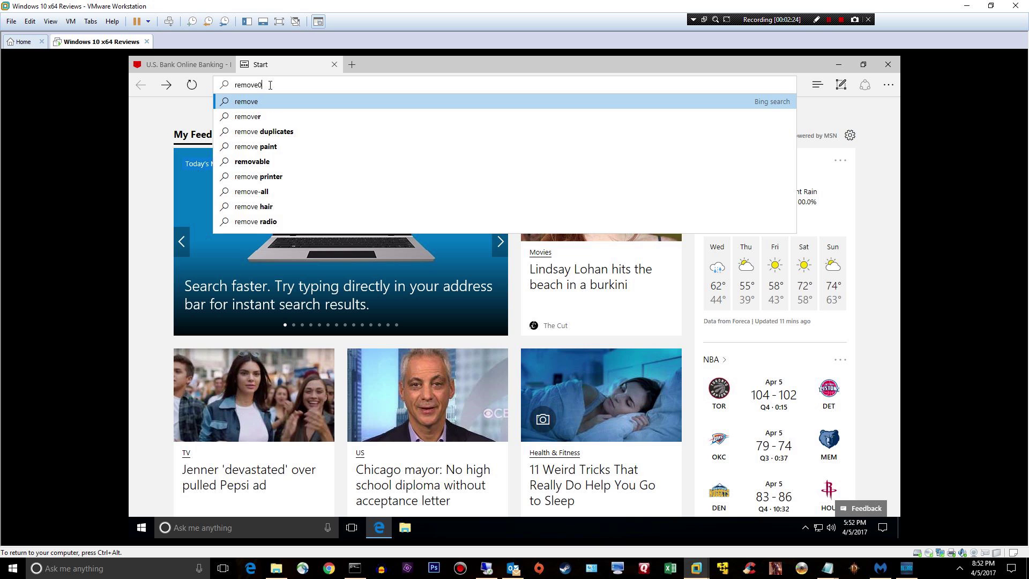
key("BackSpace")
key("BackSpace")
key("BackSpace")
type("-")
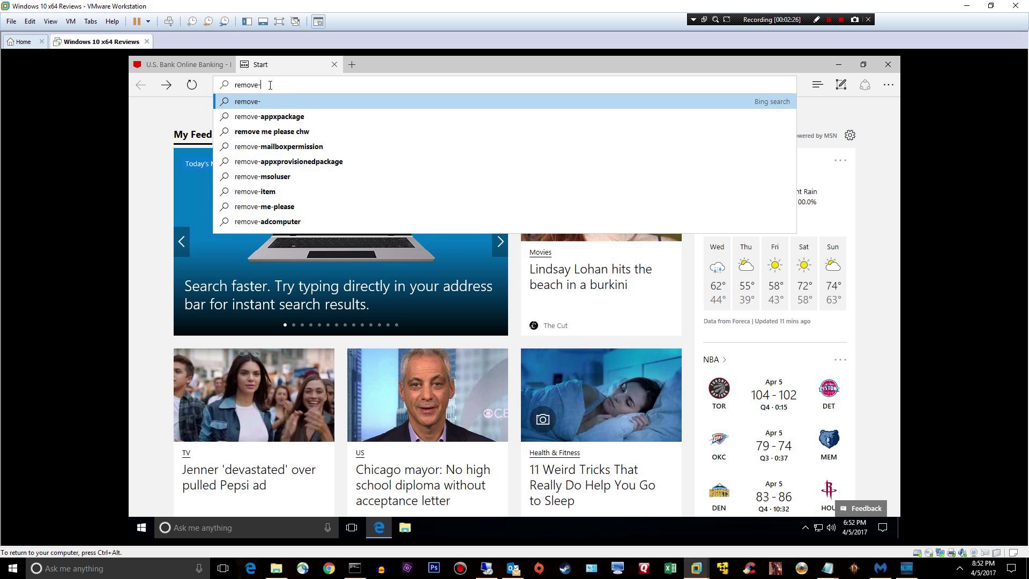
type("malwal")
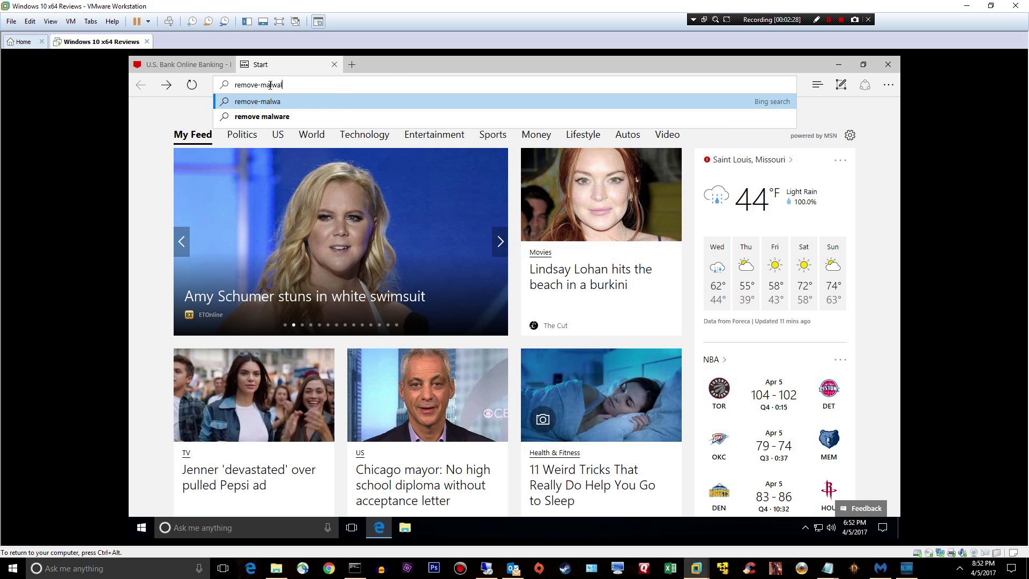
type("re.com")
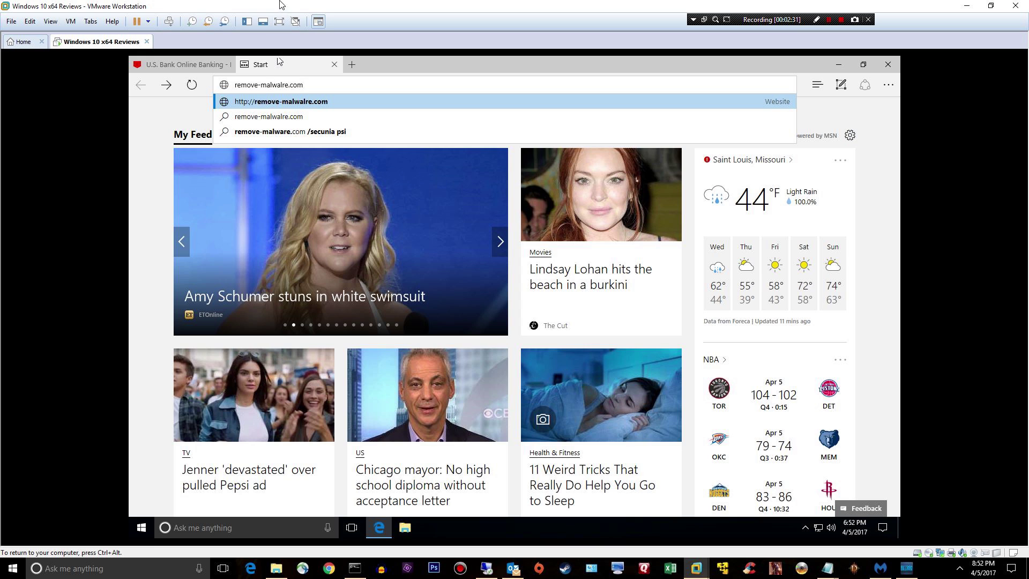
key("BackSpace")
key("BackSpace")
key("BackSpace")
key("BackSpace")
key("BackSpace")
mouse_move(225, 65)
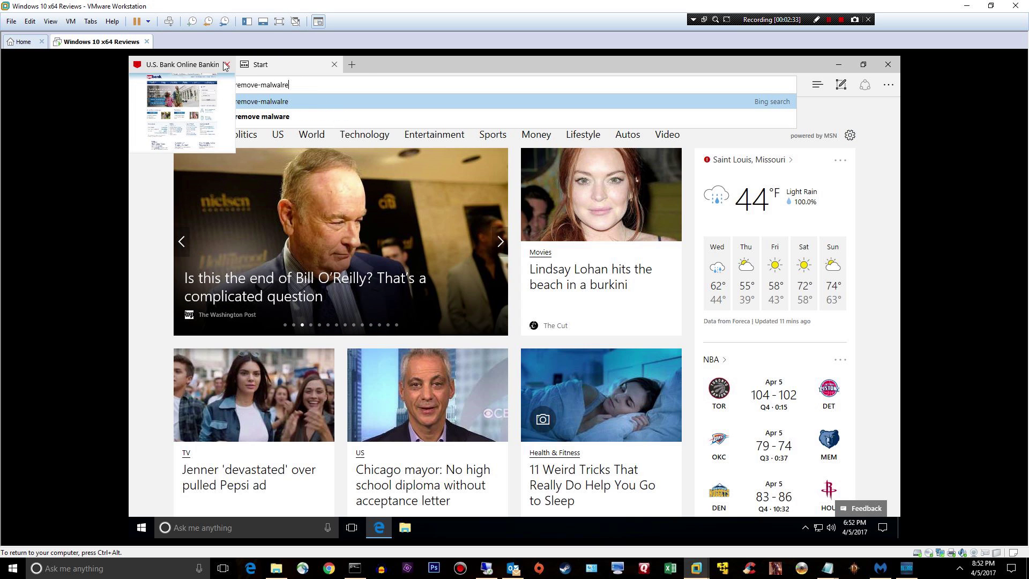
key("BackSpace")
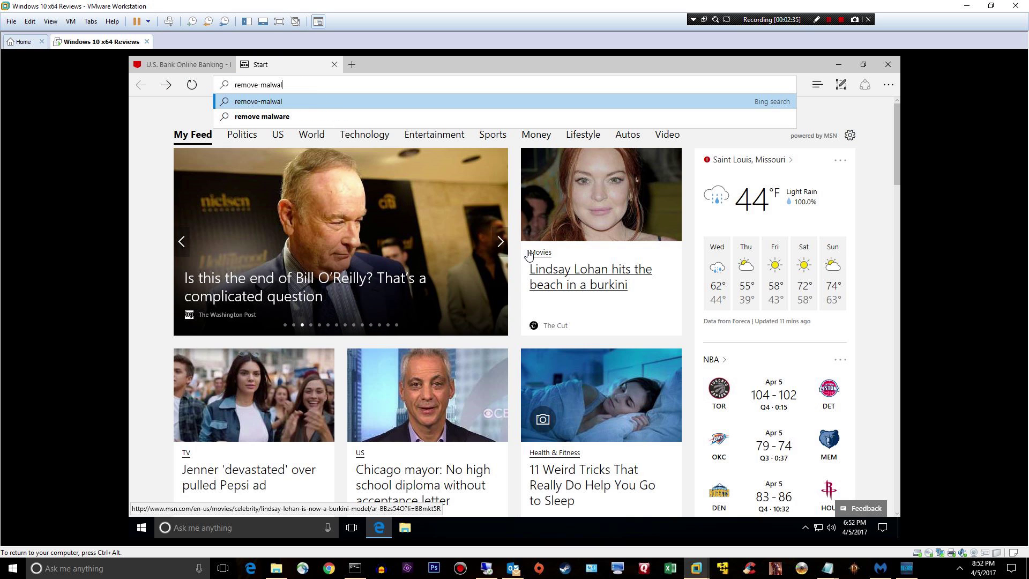
type("re.com")
- Load remove-malware.com, then close the Everything Anti-Malware tab
key("Return")
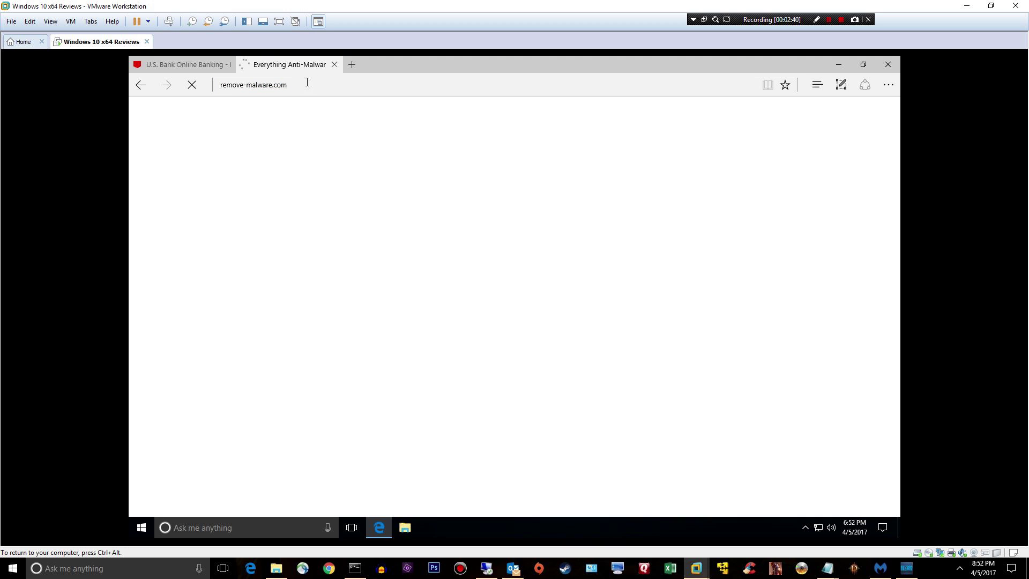
left_click(307, 83)
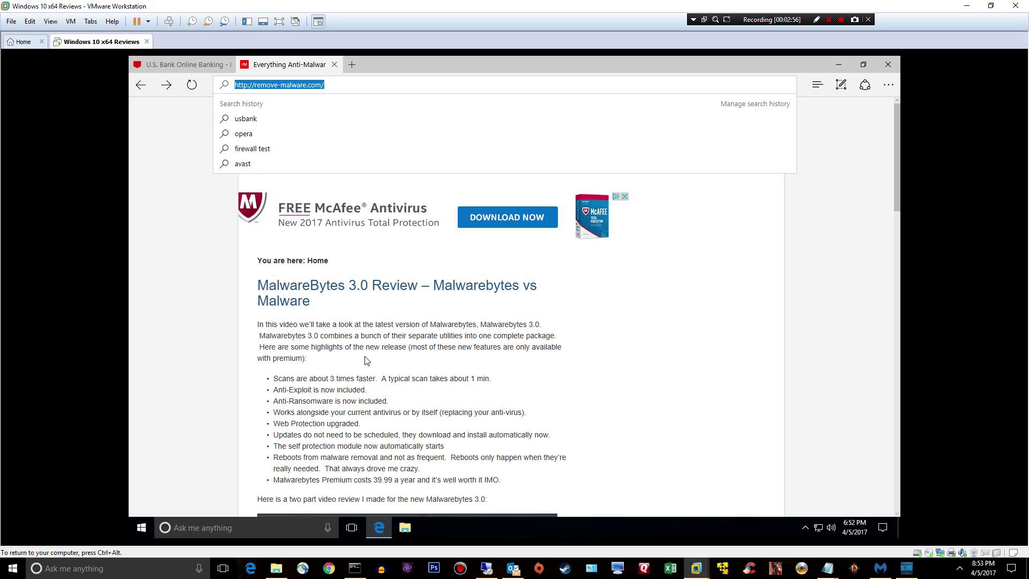
left_click(334, 64)
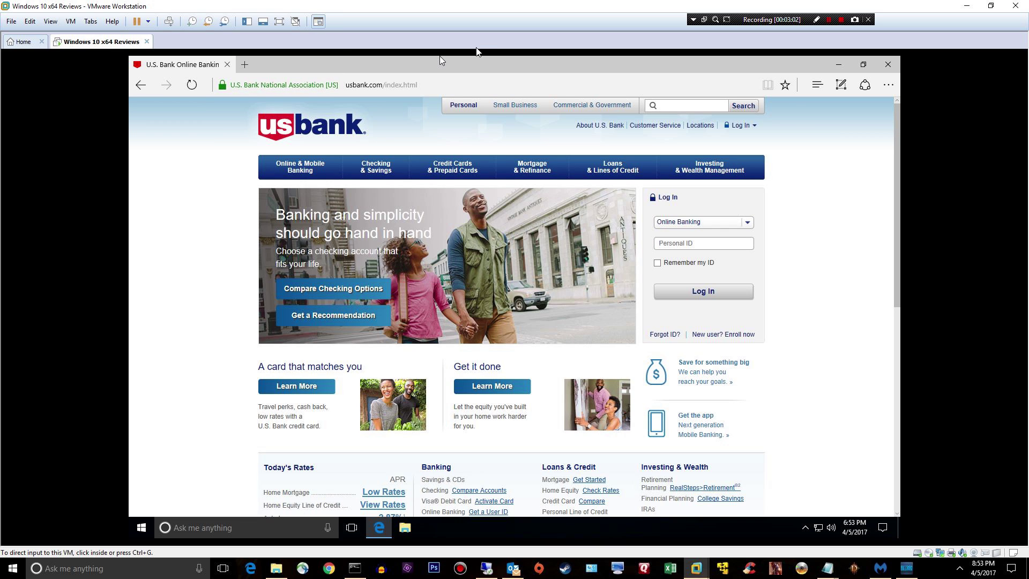
left_click(449, 88)
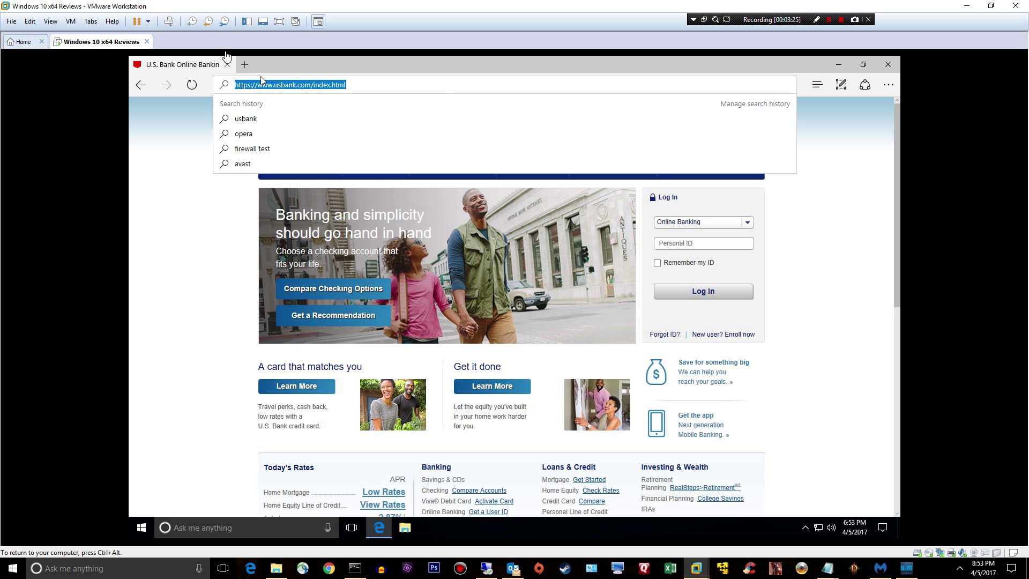
- In a new tab, search Bing for 'opera browser' and start Download Opera for Windows on opera.com/download
left_click(245, 64)
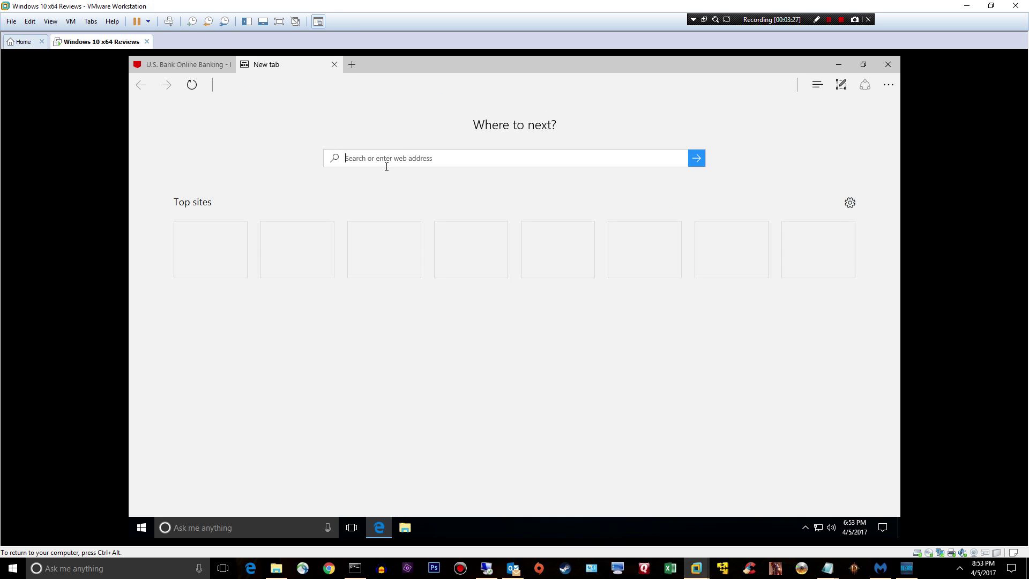
type("opera")
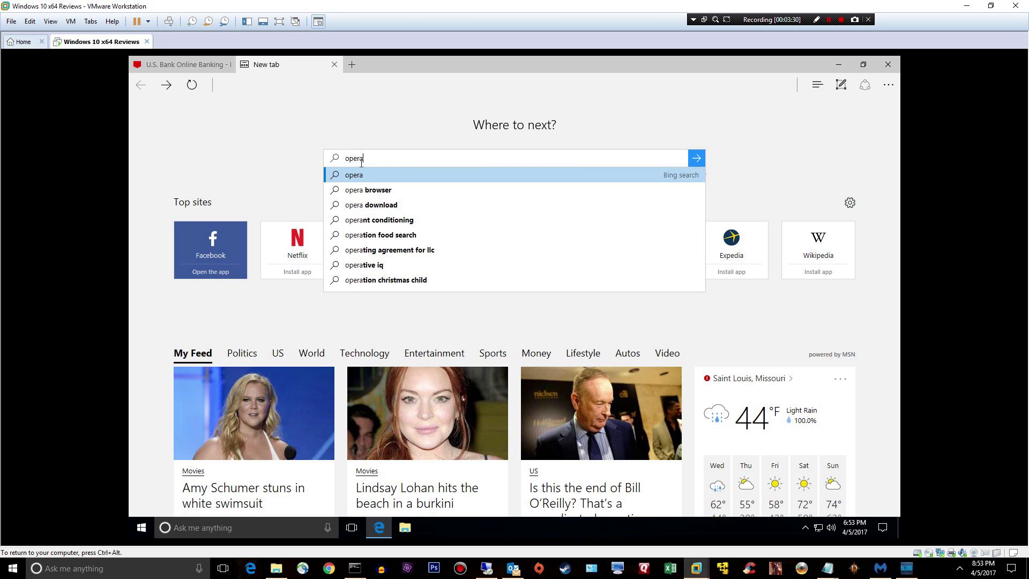
left_click(368, 190)
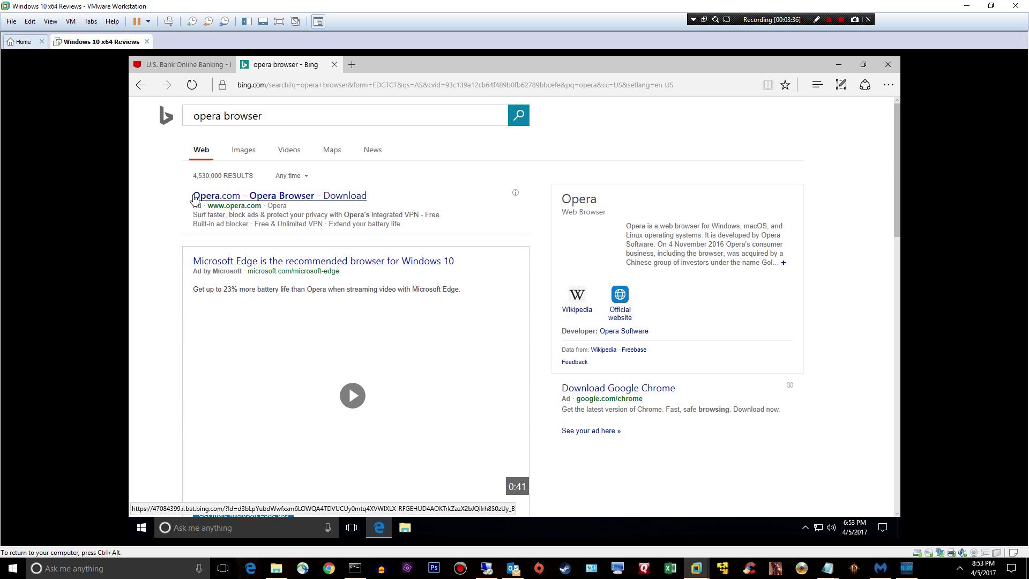
scroll(163, 235, "down", 7)
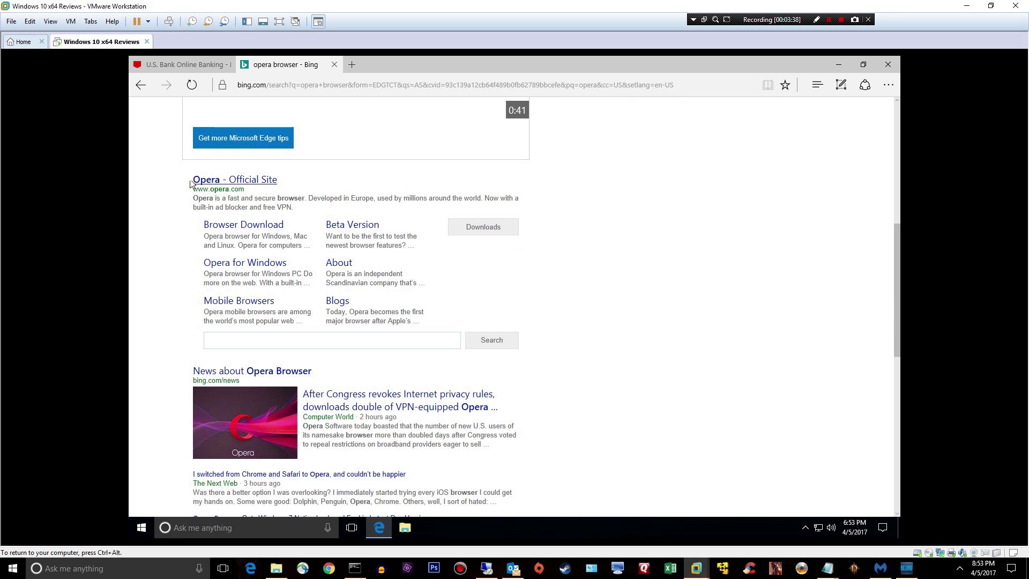
left_click(251, 234)
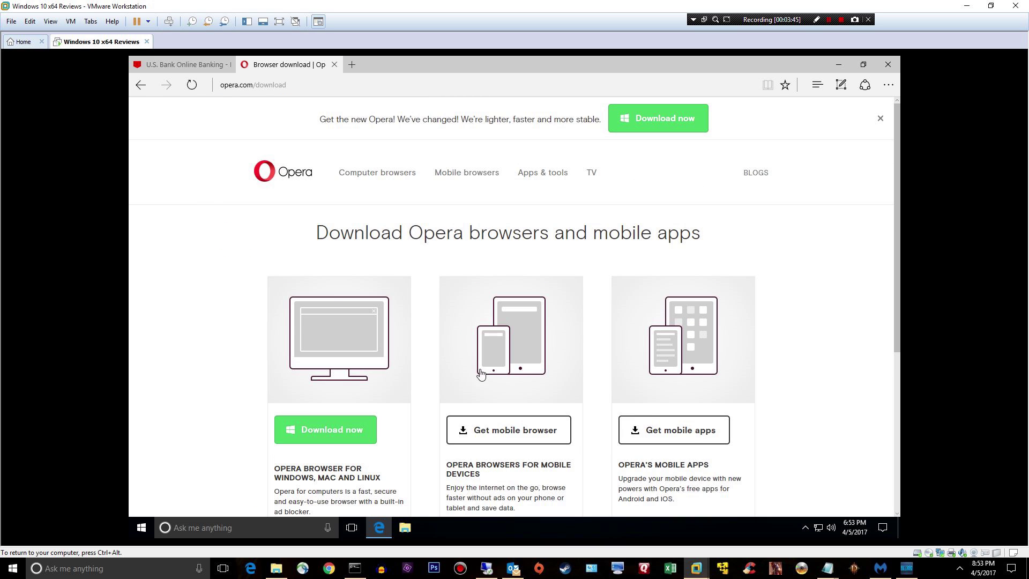
left_click(307, 437)
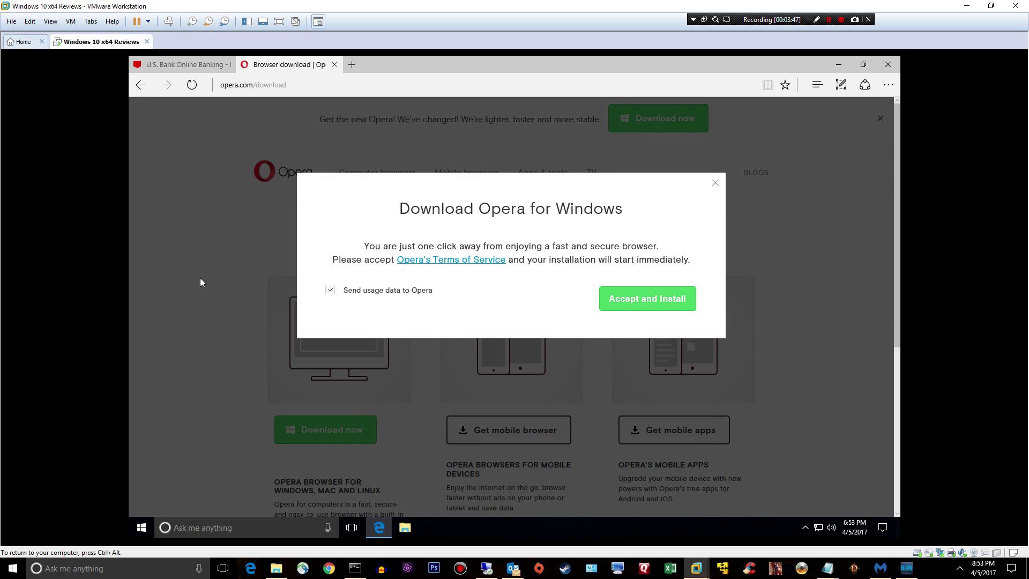
- Accept the Opera terms, save OperaSetup.exe (1.12 MB), and run it
left_click(624, 301)
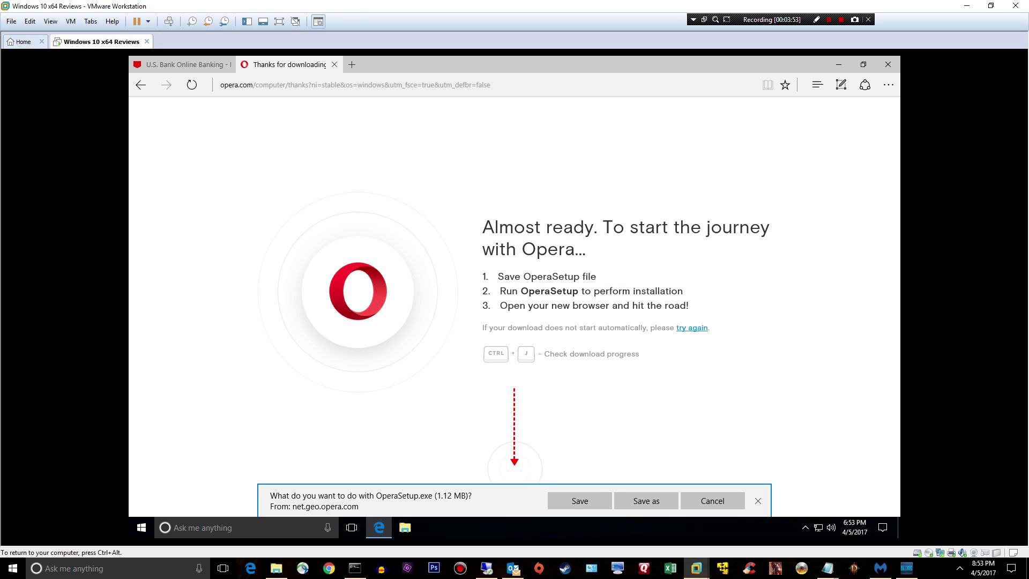
left_click(570, 500)
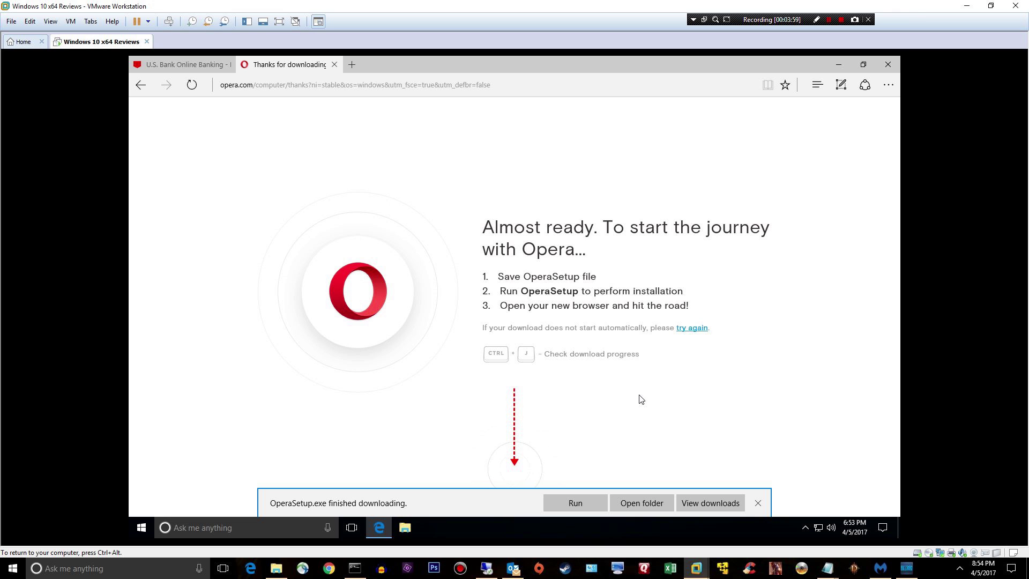
left_click(552, 502)
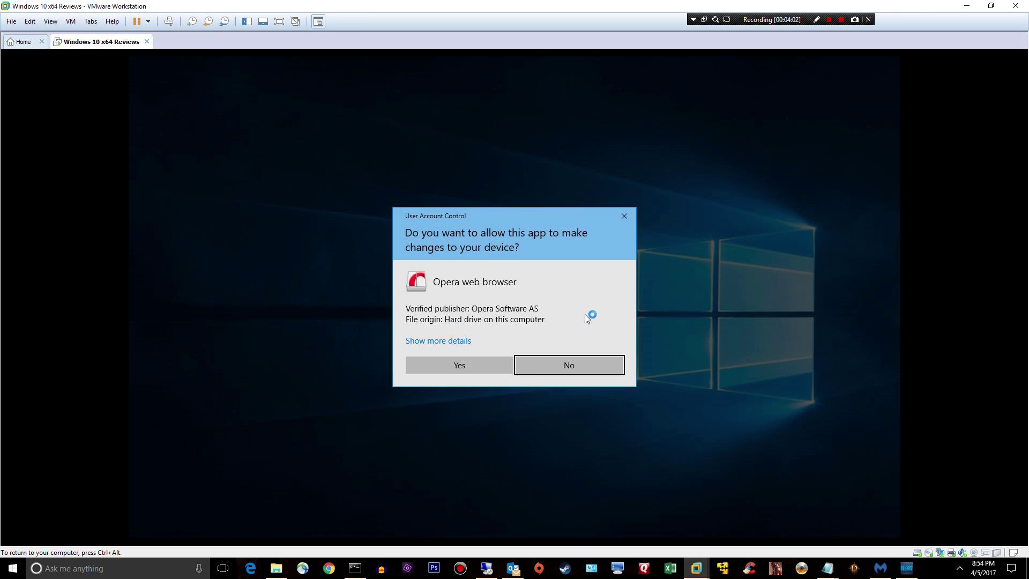
- Let the Opera installer run, close Edge with all its tabs, and maximize the new Opera window
left_click(461, 375)
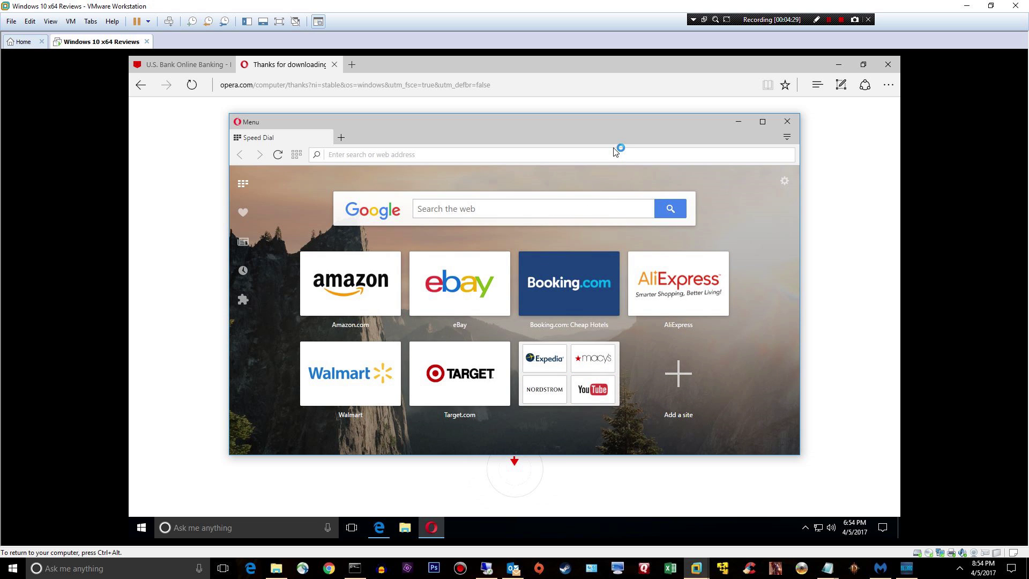
left_click(889, 65)
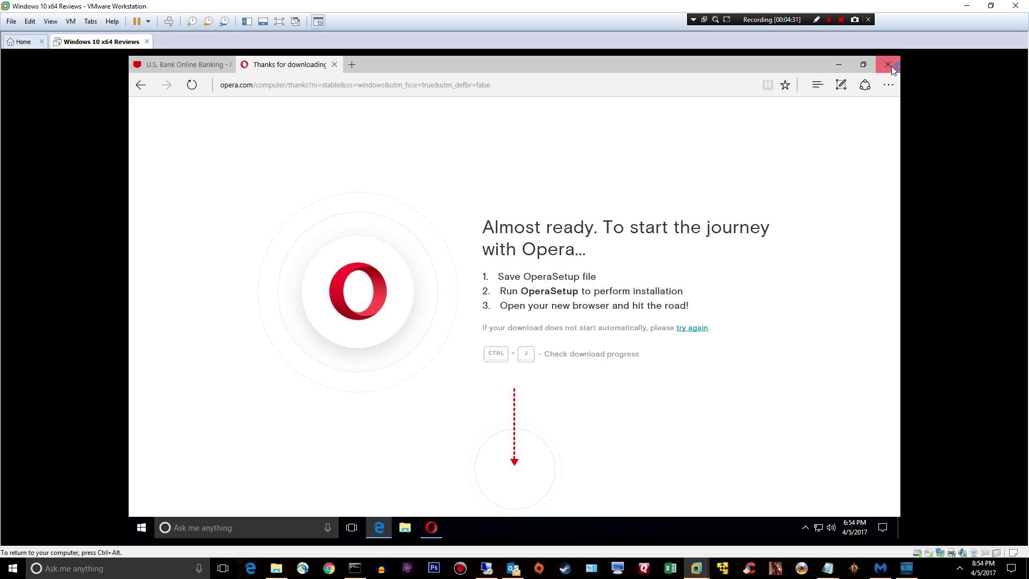
left_click(460, 318)
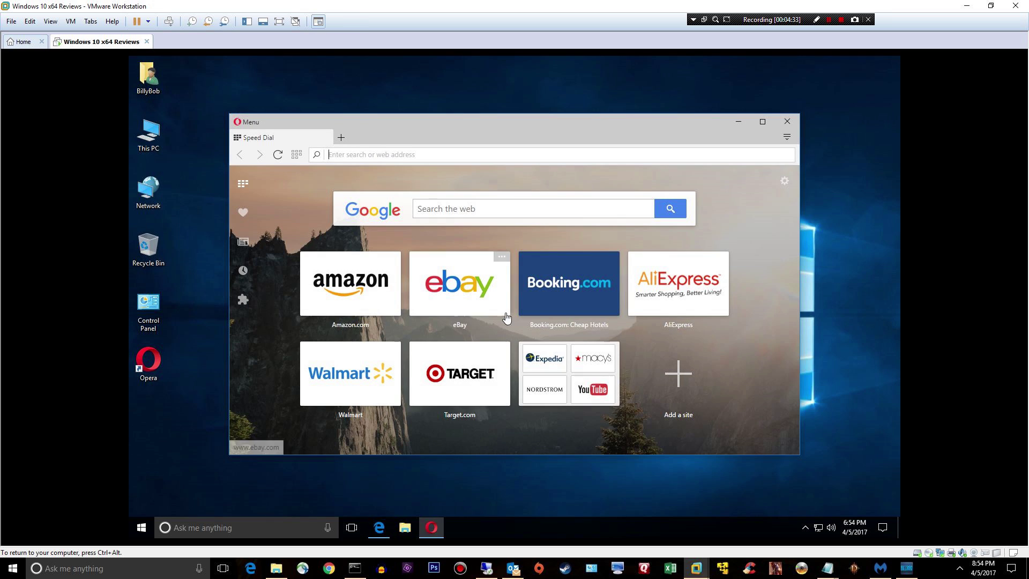
left_click(763, 125)
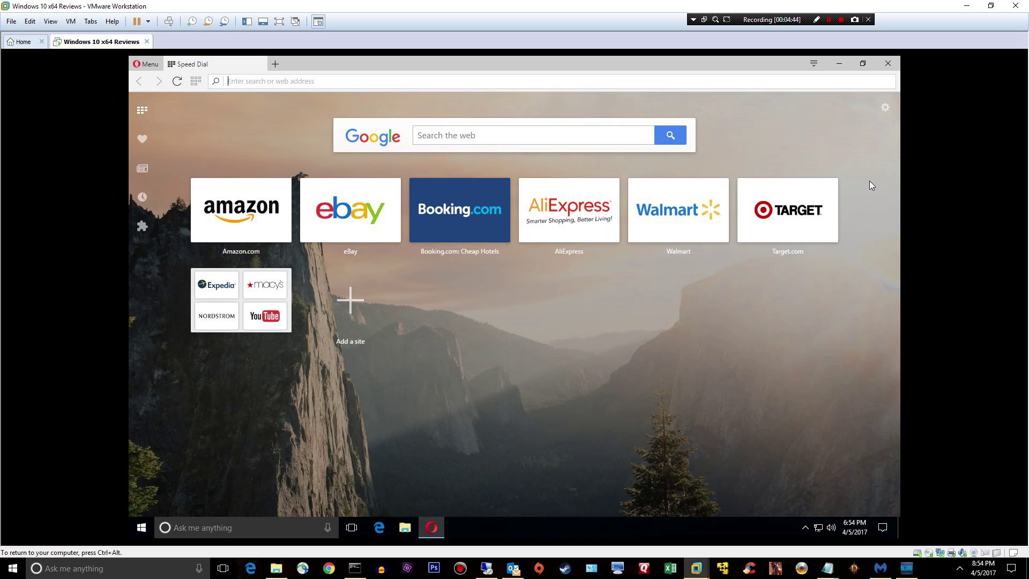
left_click(886, 108)
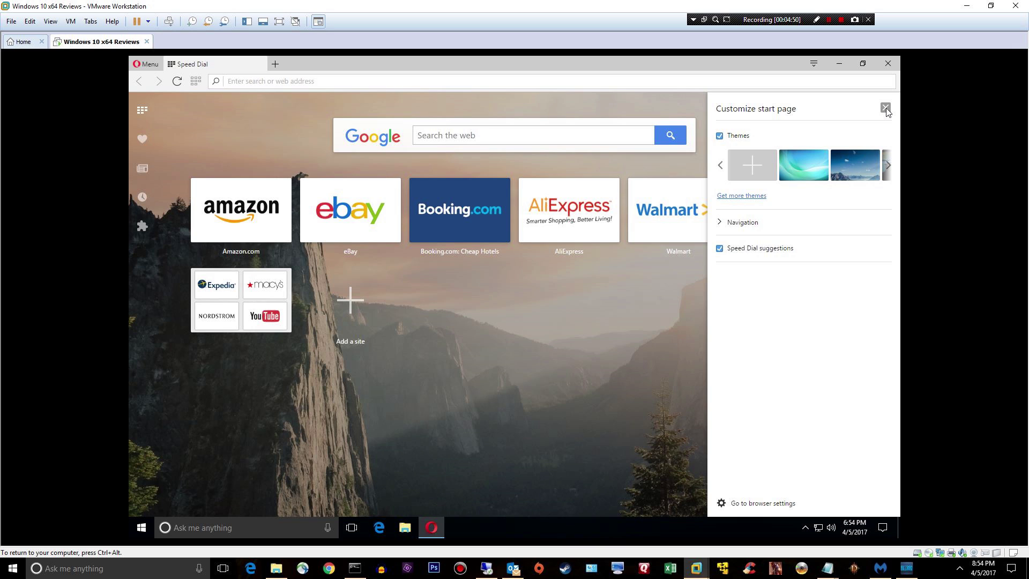
- Tick 'Block ads' under Basic in Opera's browser settings
left_click(750, 505)
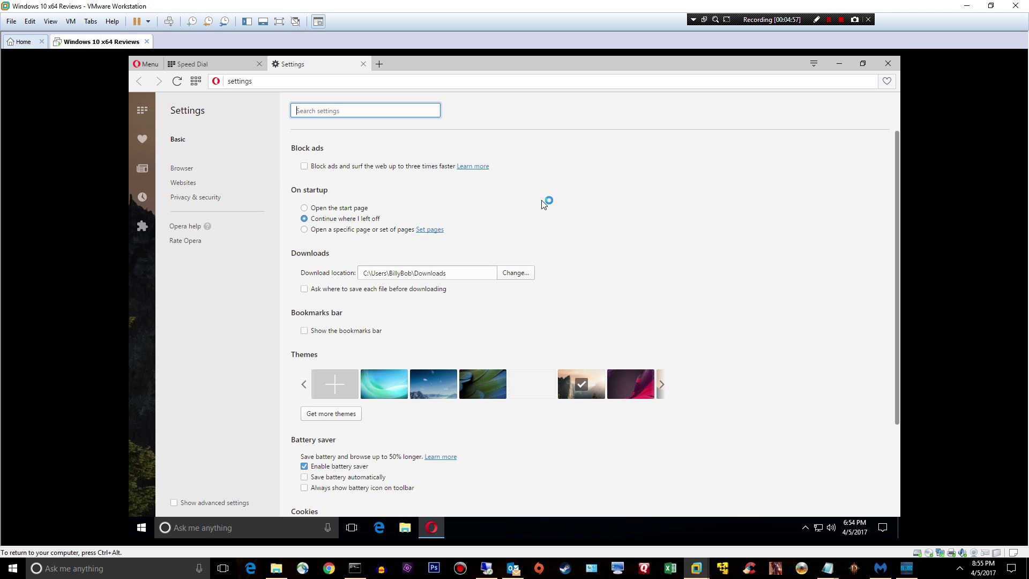
left_click(303, 168)
left_click(304, 167)
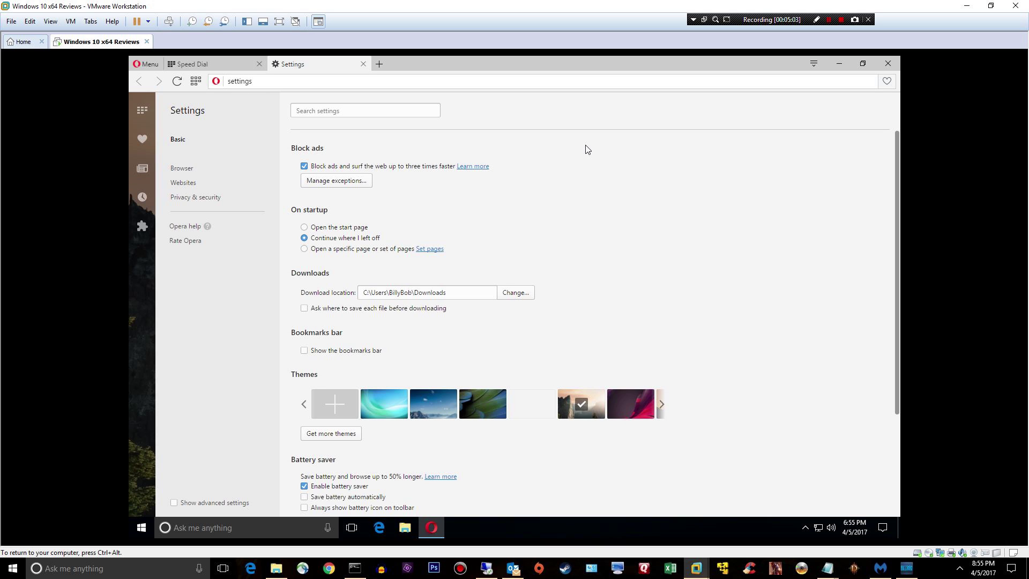
scroll(592, 157, "down", 3)
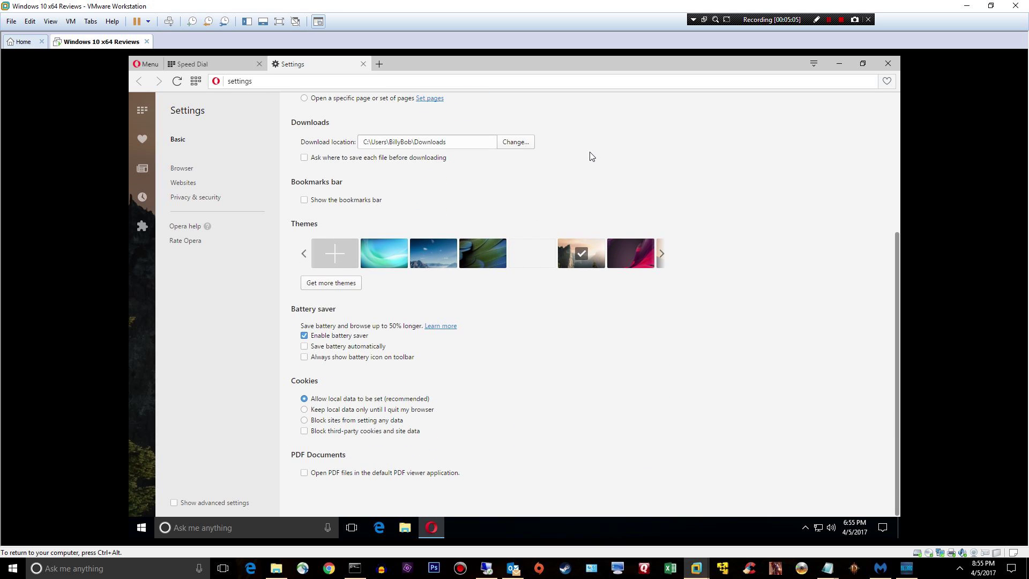
left_click(190, 198)
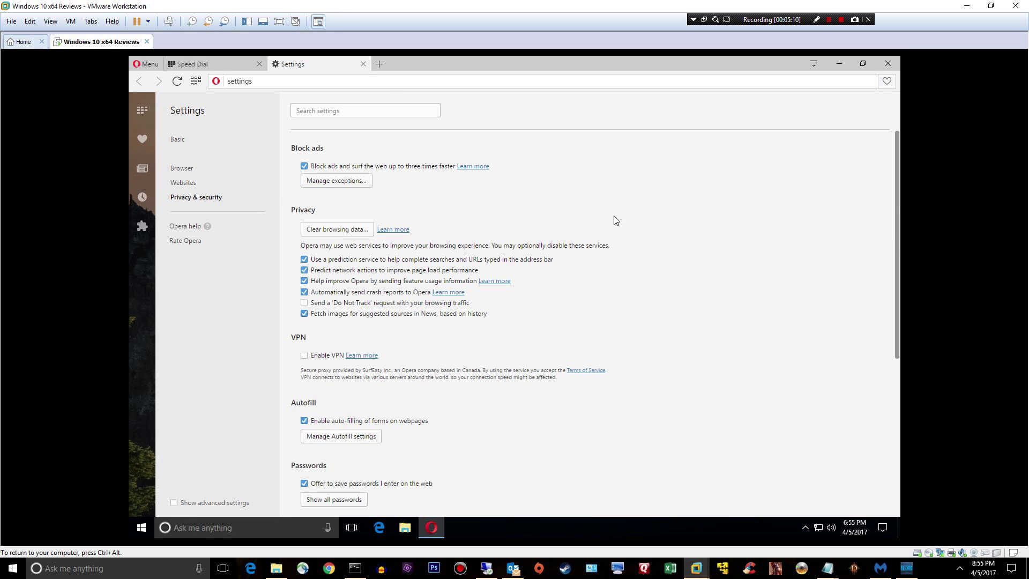
- Tick 'Enable VPN' in Opera's Privacy & security settings
scroll(613, 220, "down", 4)
left_click(304, 141)
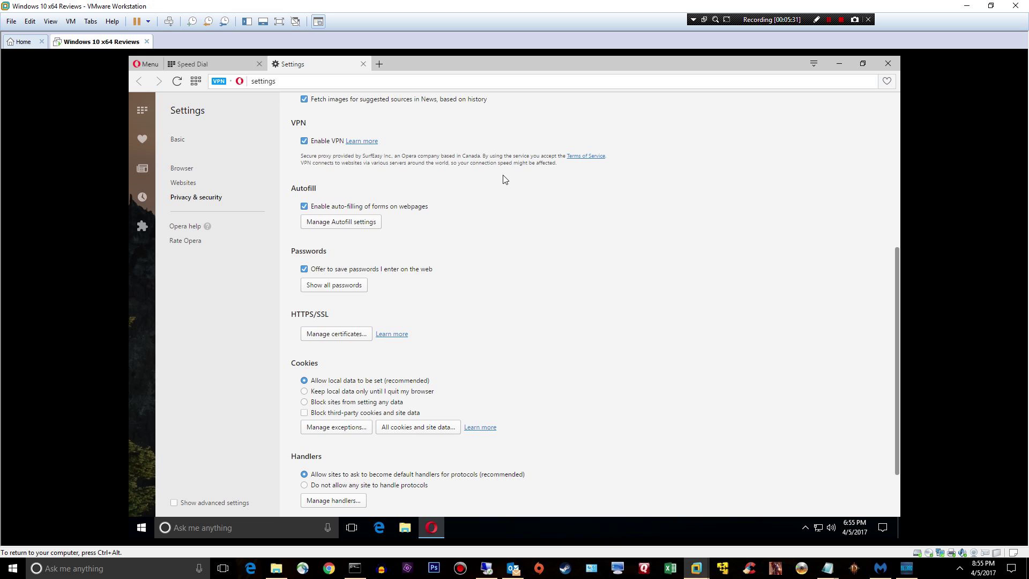
scroll(512, 172, "up", 3)
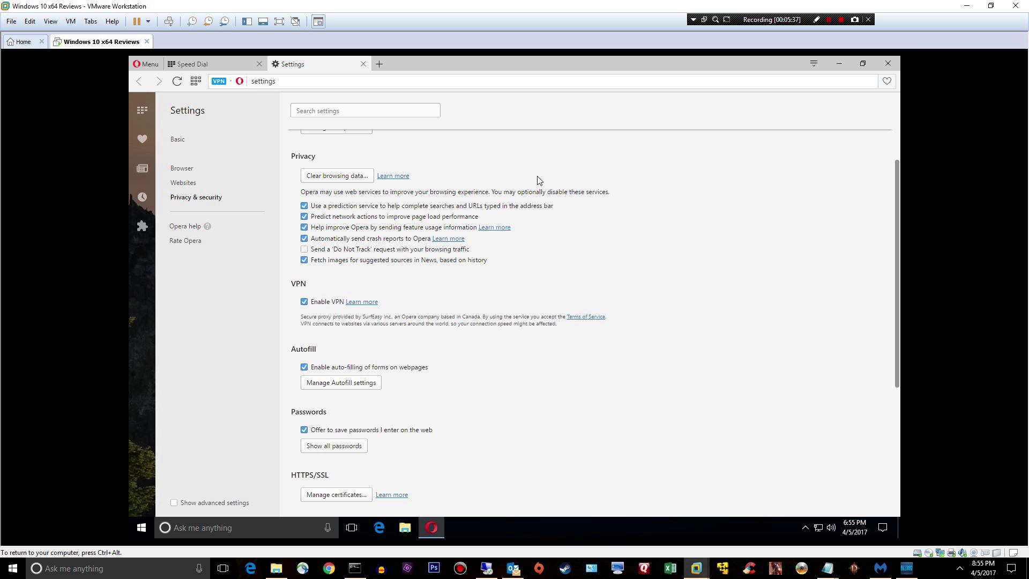
scroll(530, 193, "down", 4)
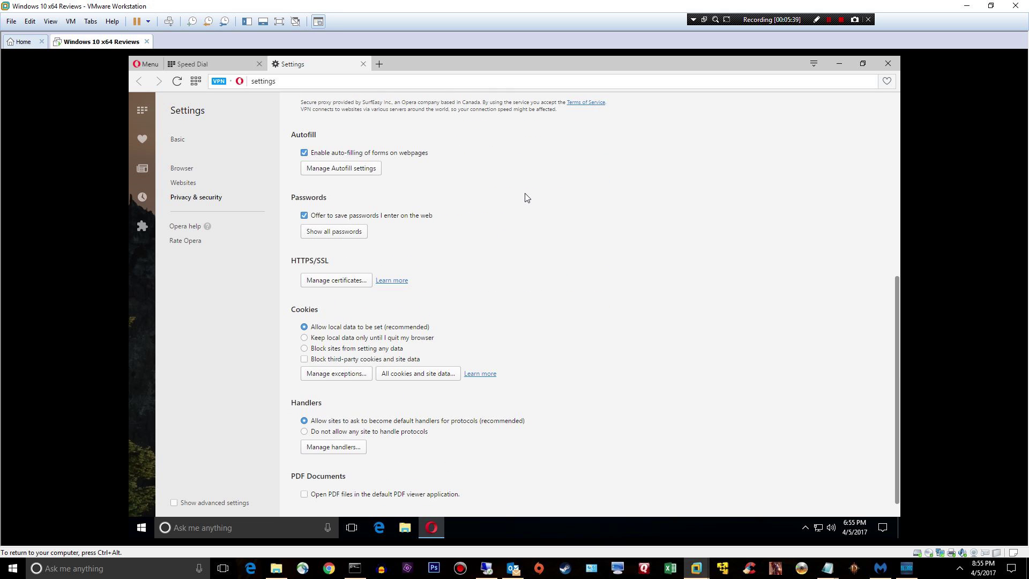
scroll(528, 196, "up", 4)
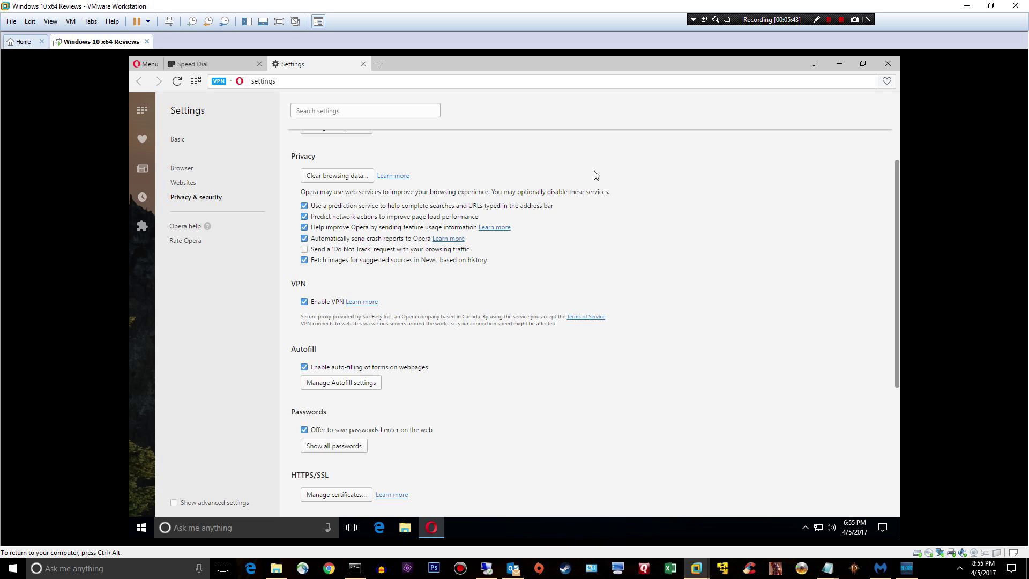
scroll(610, 155, "up", 1)
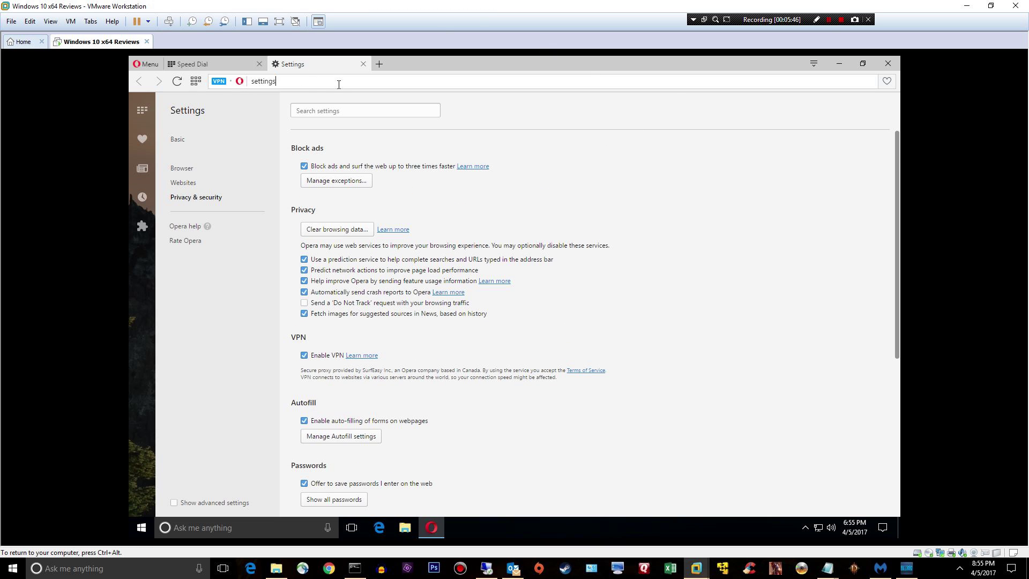
left_click(406, 77)
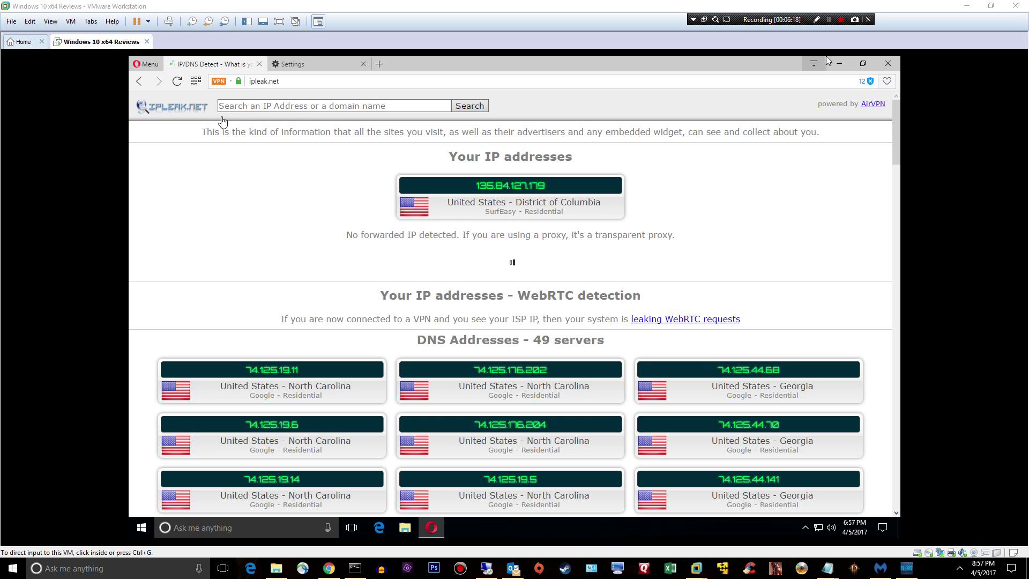
- Set the VPN virtual location to Netherlands, then return to the Settings page
left_click(827, 60)
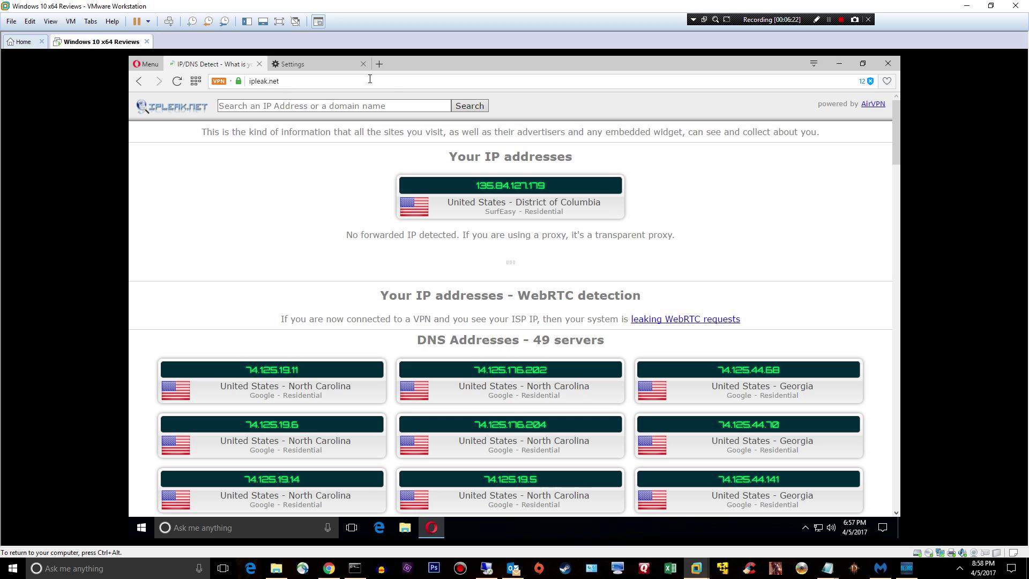
left_click(219, 81)
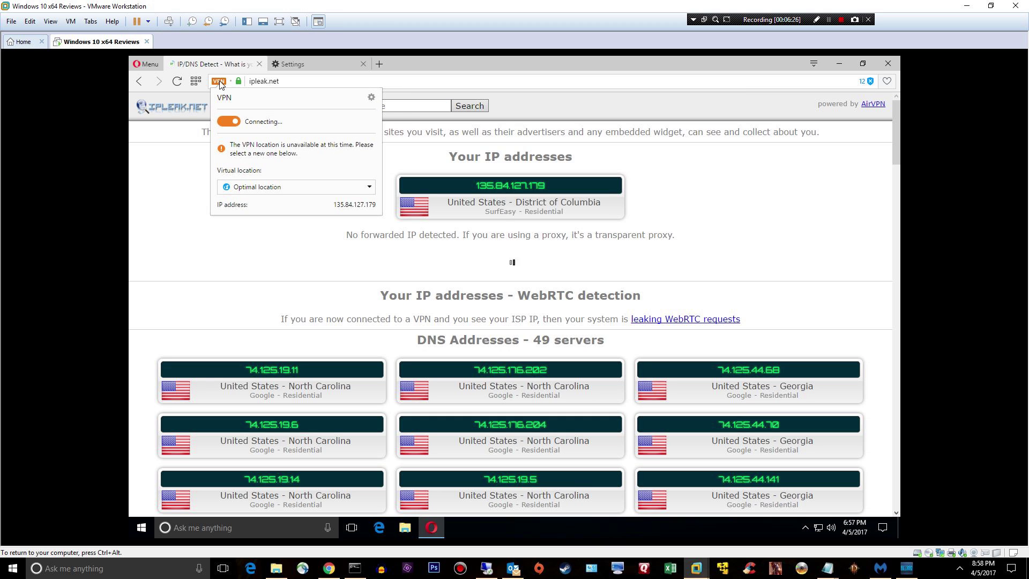
left_click(271, 189)
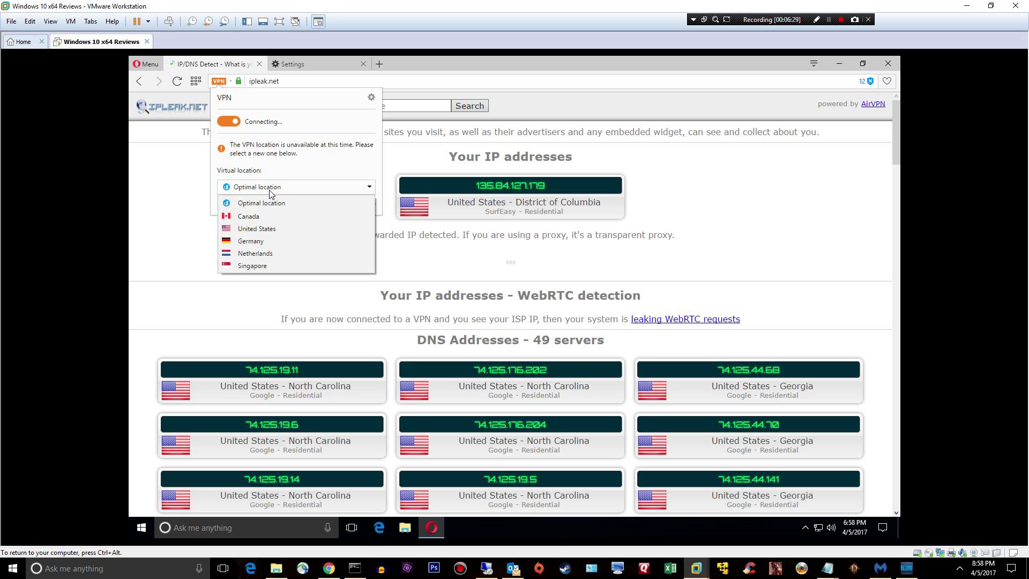
left_click(276, 252)
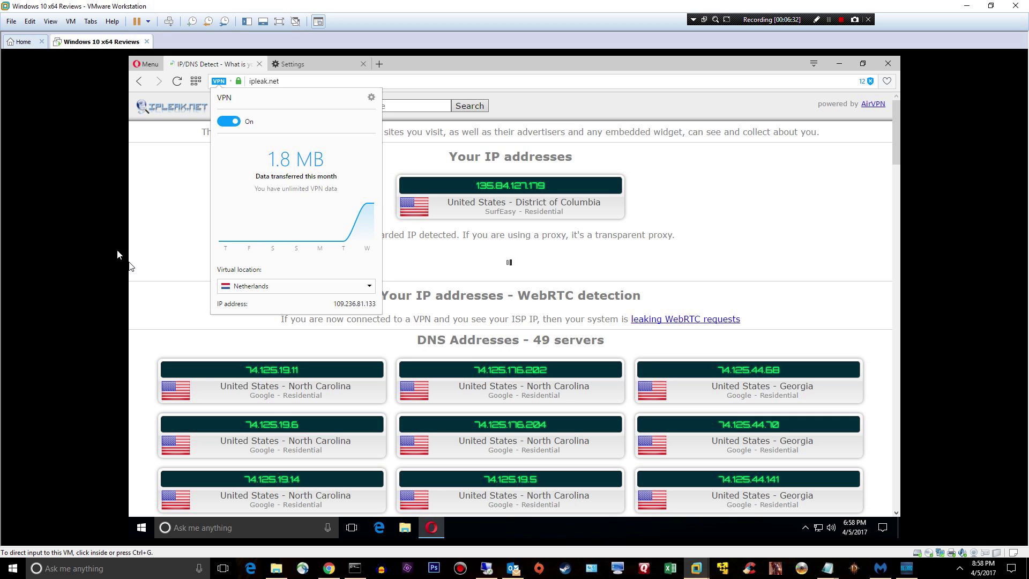
left_click(196, 215)
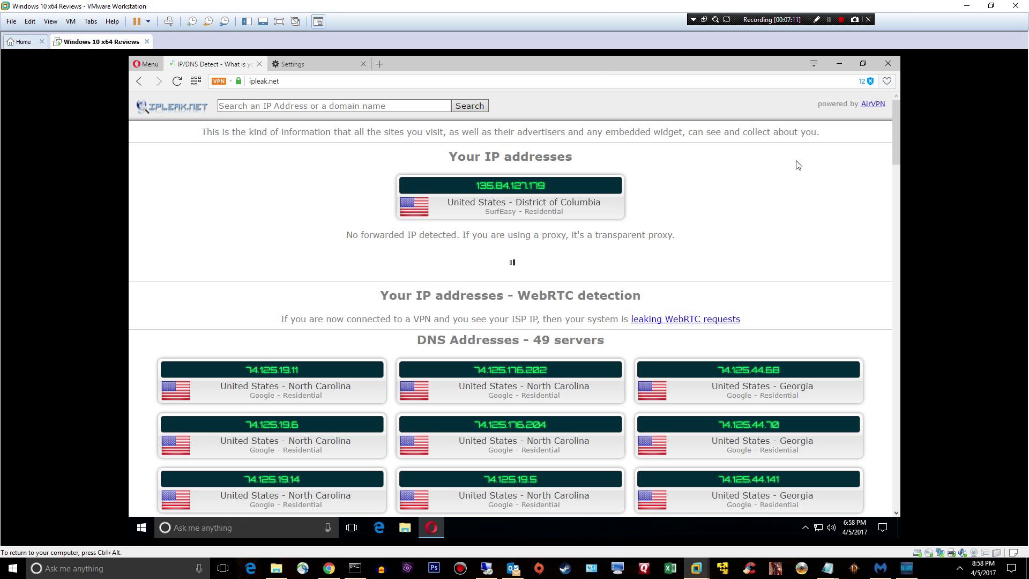
left_click(302, 68)
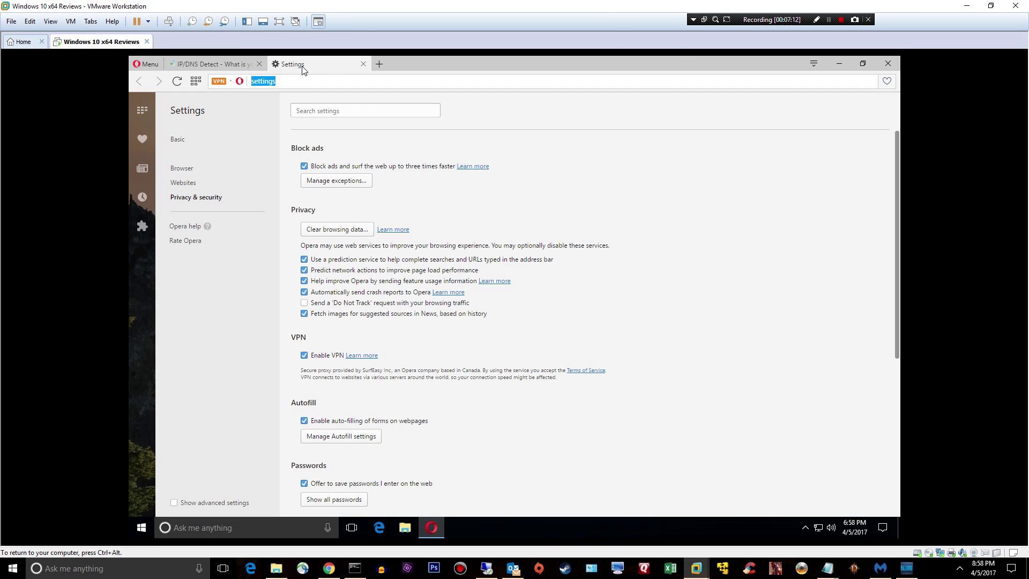
- In a new tab, search Google for 'https everywhere' and open EFF's HTTPS Everywhere page at eff.org
left_click(378, 65)
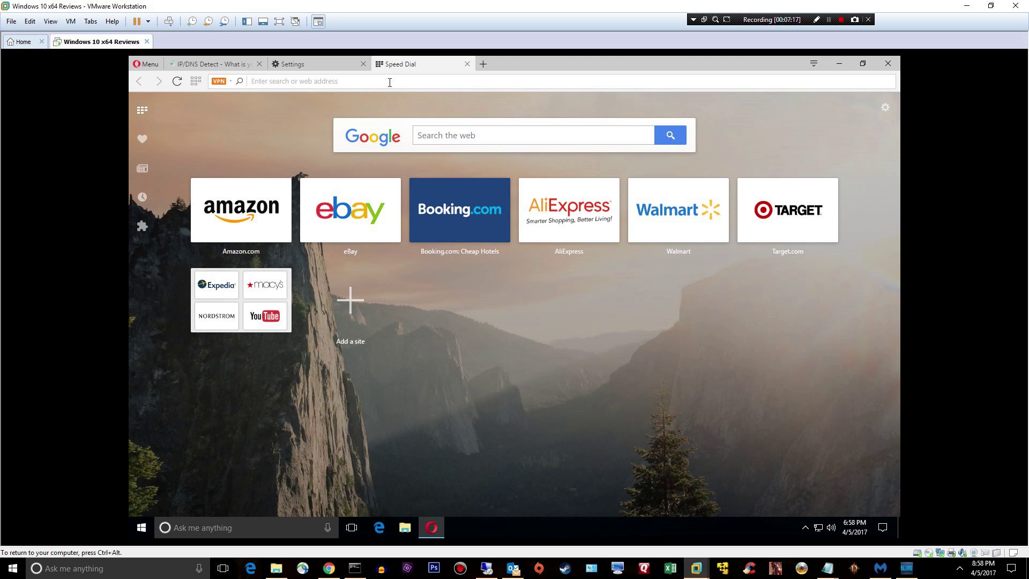
type("h")
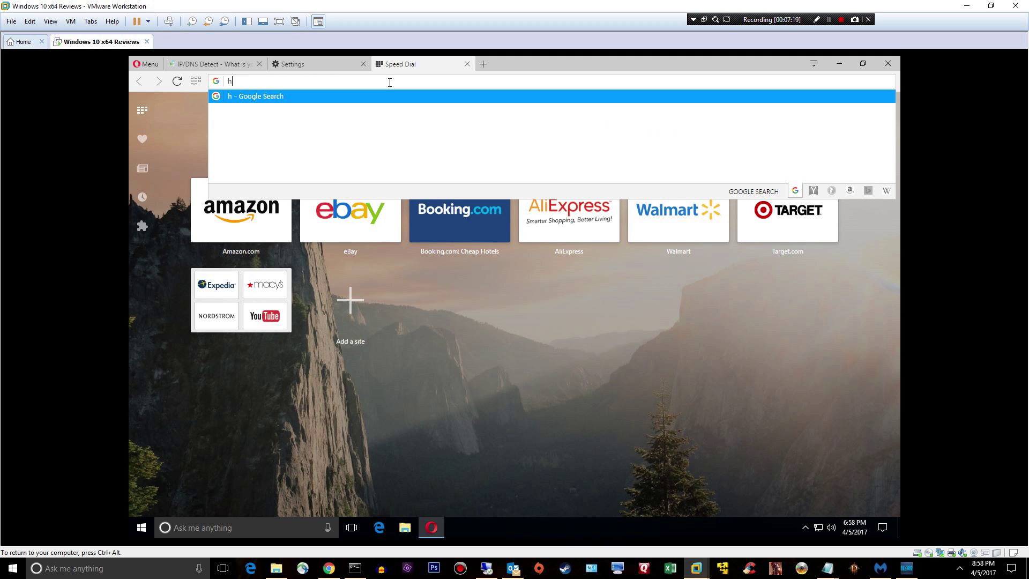
type("ttp")
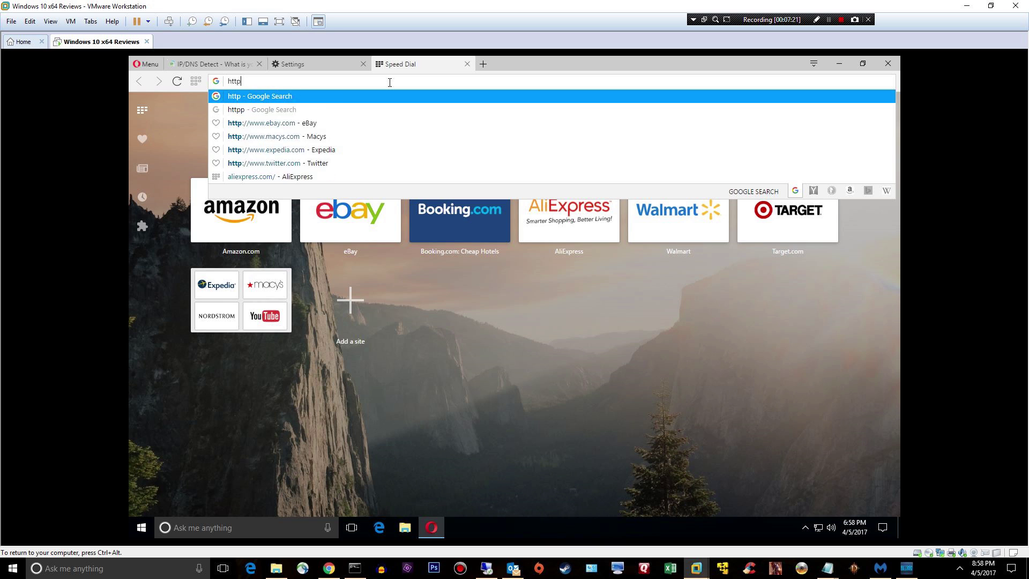
type("s e")
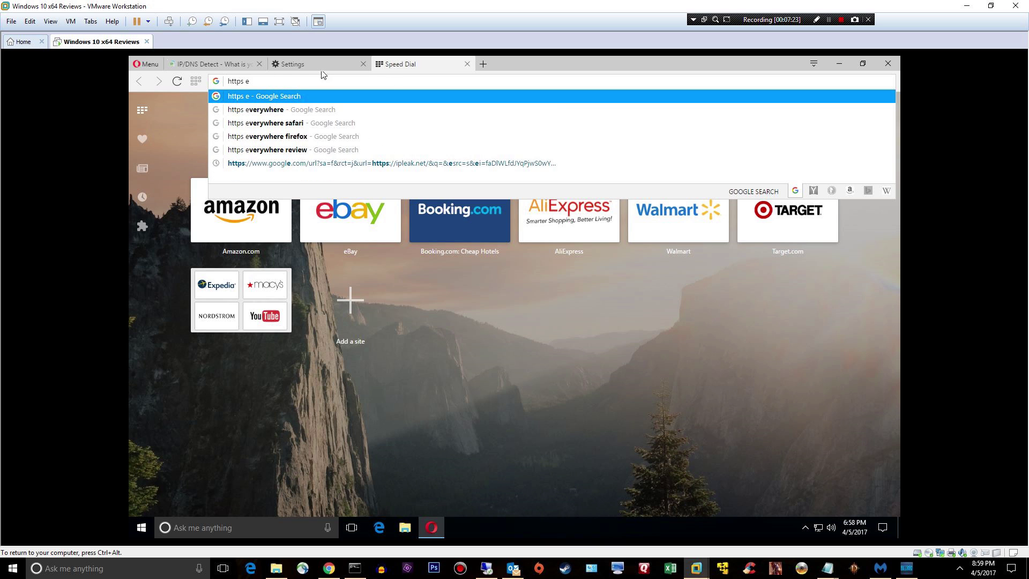
left_click(255, 110)
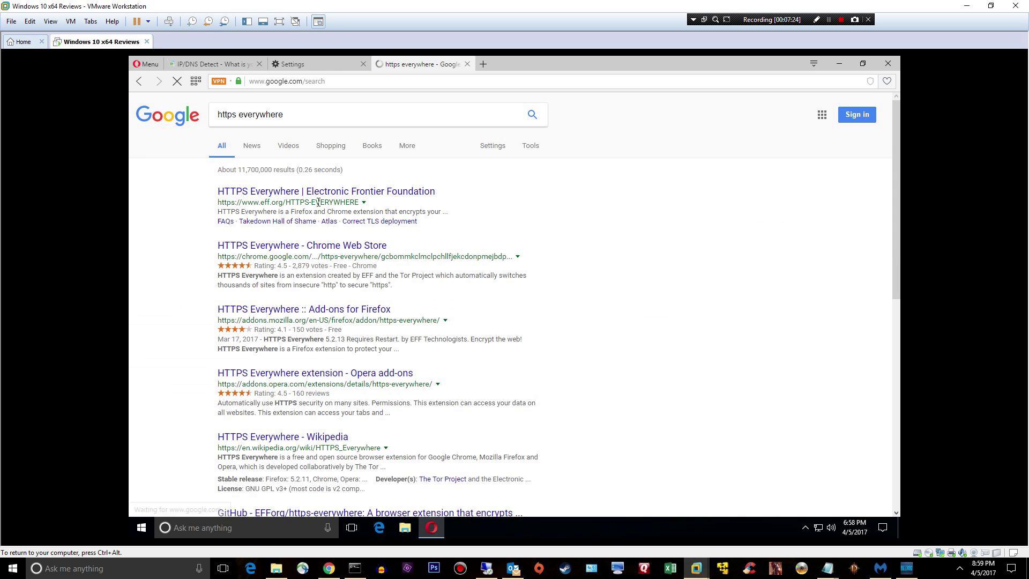
left_click(242, 193)
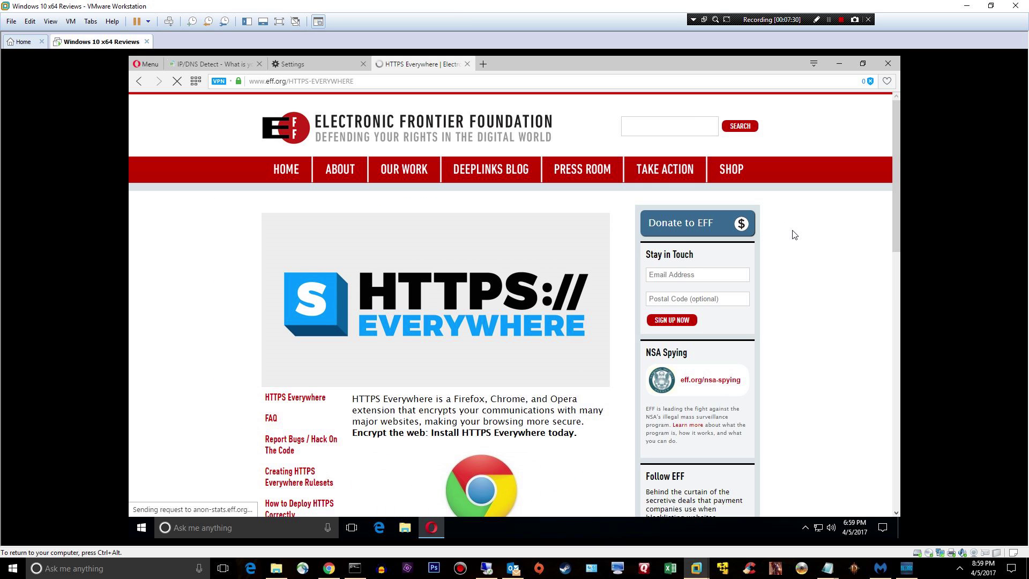
scroll(796, 239, "down", 4)
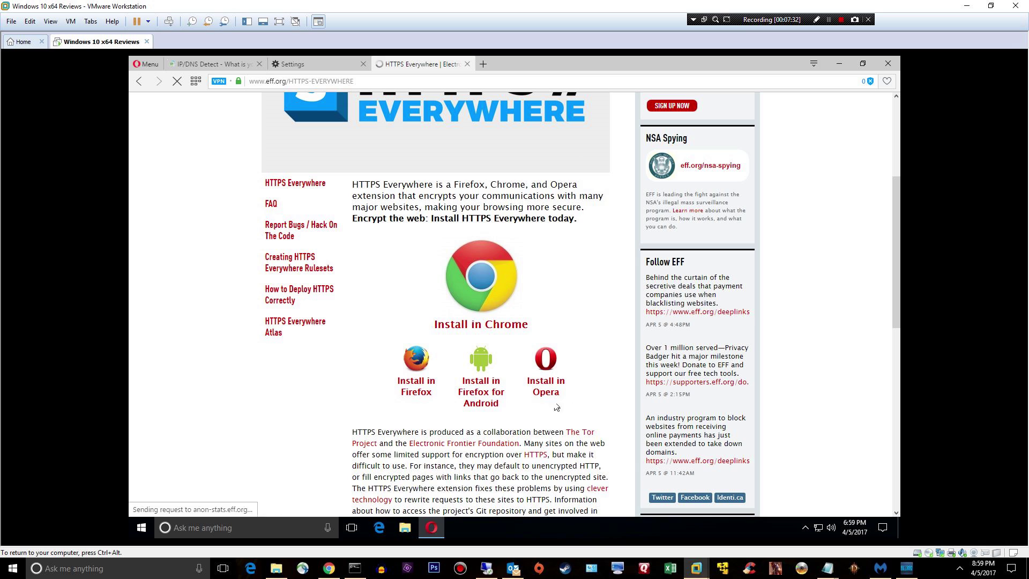
- Add HTTPS Everywhere 2017.3.17 to Opera from its add-ons page and view its toolbar options
left_click(544, 384)
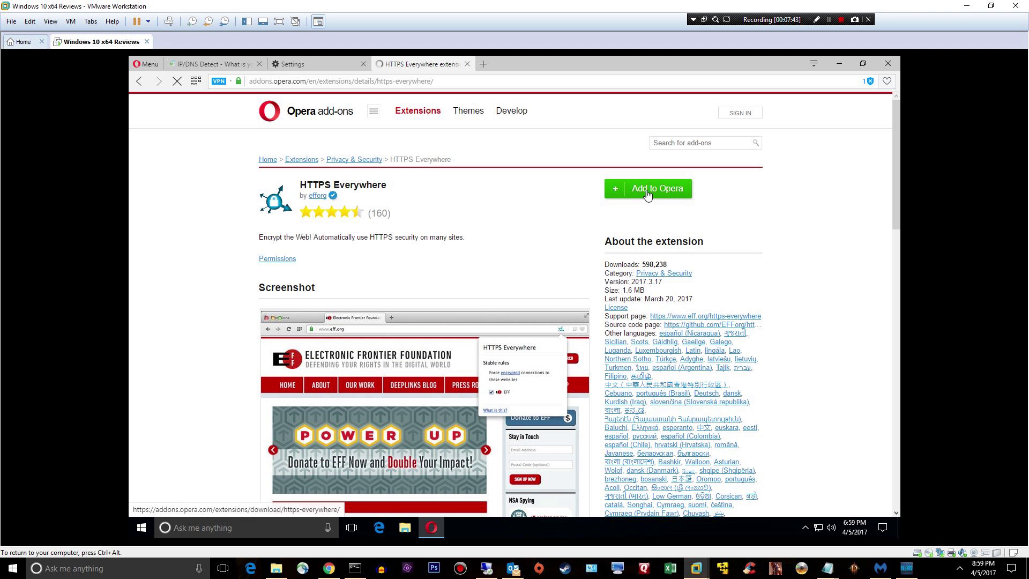
left_click(647, 195)
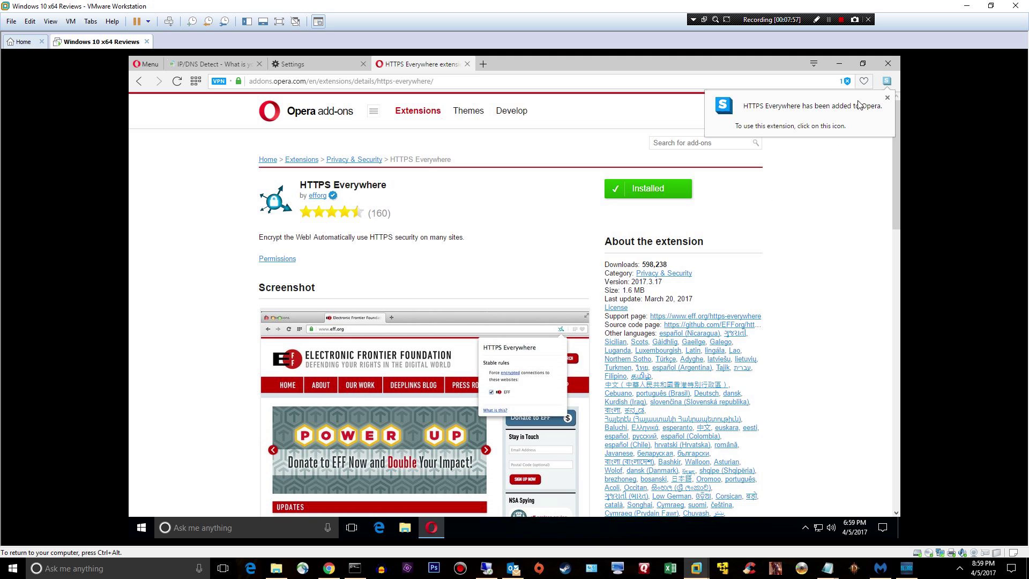
left_click(888, 82)
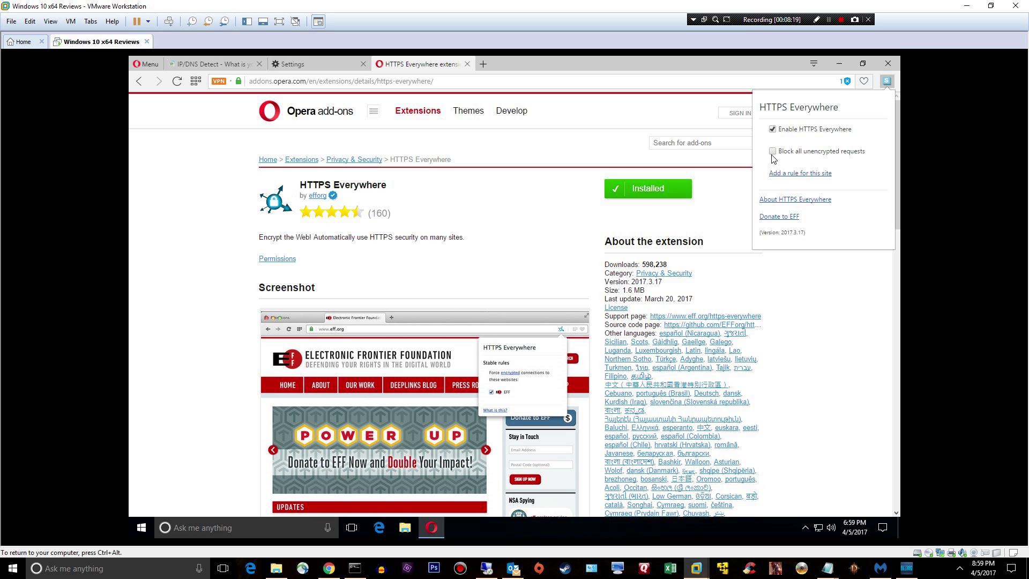
left_click(822, 349)
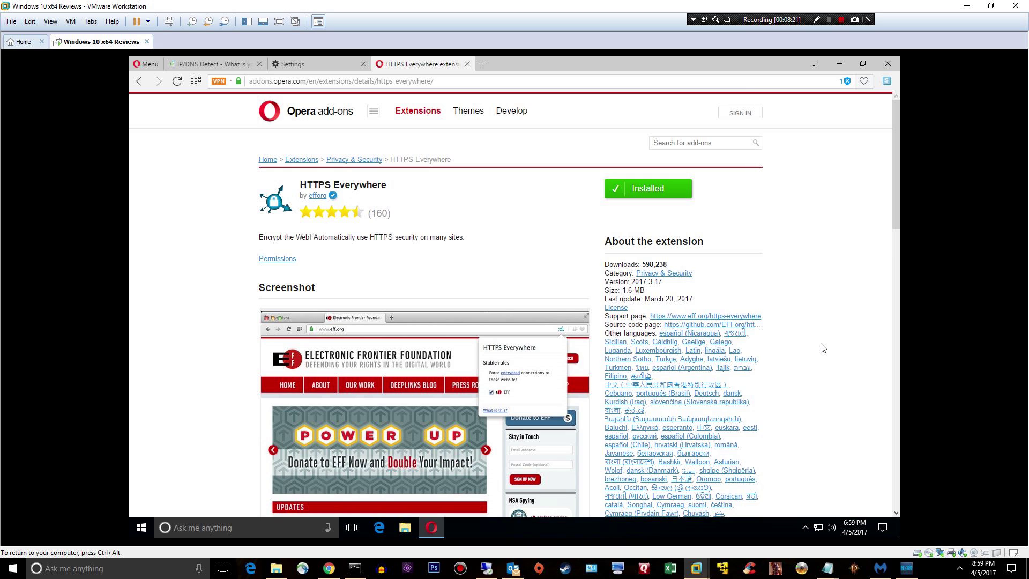